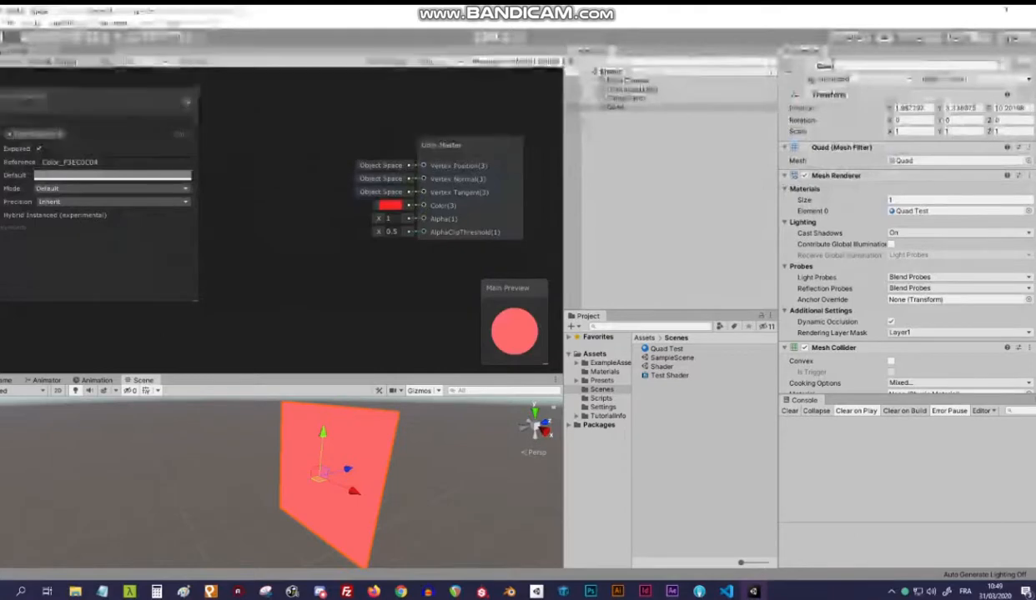
- Enlarge the shader graph area in width and height and move the Unlit Master node further right in the graph
{"action": "left_click_drag", "start_coordinate": [561, 321], "coordinate": [755, 342]}
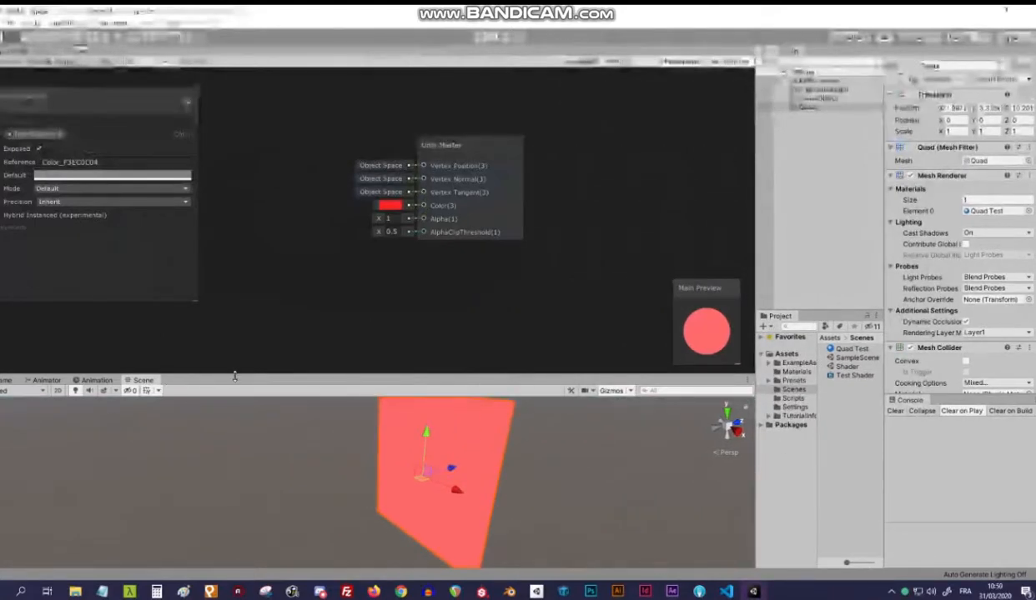
{"action": "left_click_drag", "start_coordinate": [235, 377], "coordinate": [235, 467]}
{"action": "left_click_drag", "start_coordinate": [468, 147], "coordinate": [610, 205]}
{"action": "left_click_drag", "start_coordinate": [705, 362], "coordinate": [709, 353]}
{"action": "left_click_drag", "start_coordinate": [613, 216], "coordinate": [650, 187]}
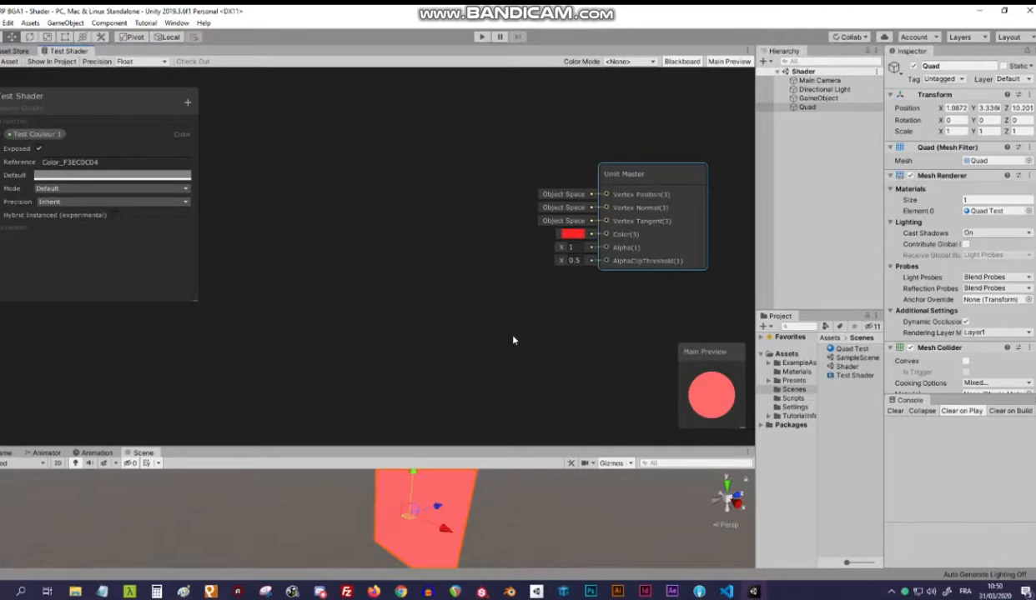
- Switch to Photoshop and create a new 480 x 207 pixel document at 72 ppi, undoing the stray pen point
{"action": "left_click", "coordinate": [592, 592]}
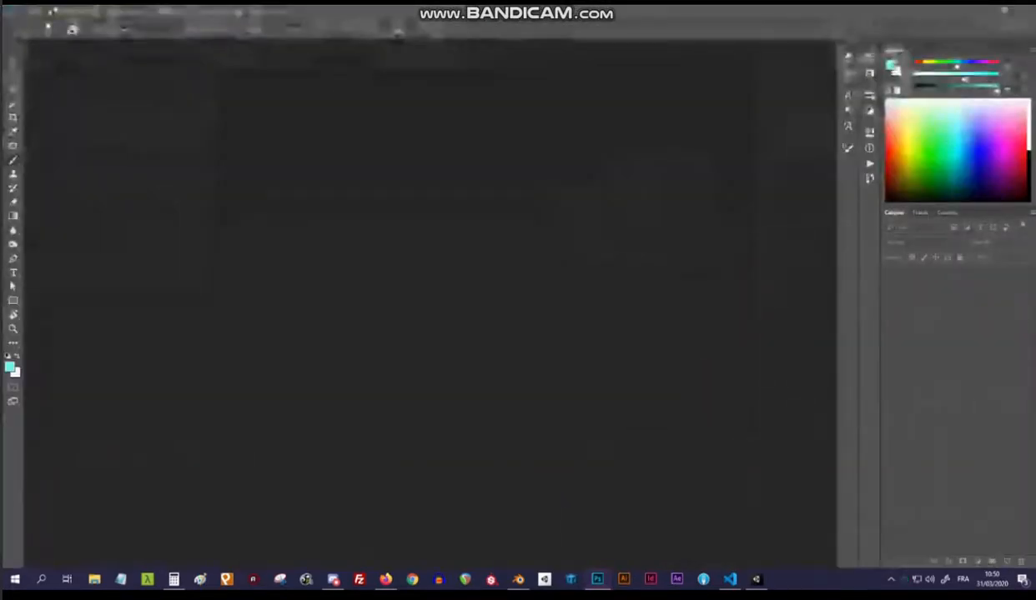
{"action": "left_click", "coordinate": [38, 12]}
{"action": "left_click", "coordinate": [60, 23]}
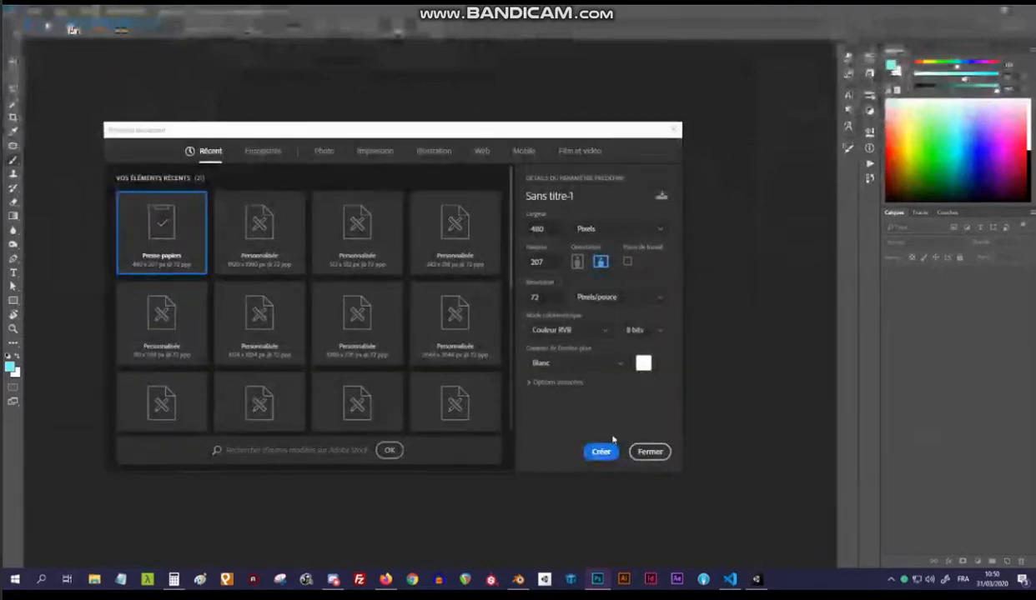
{"action": "left_click", "coordinate": [601, 451]}
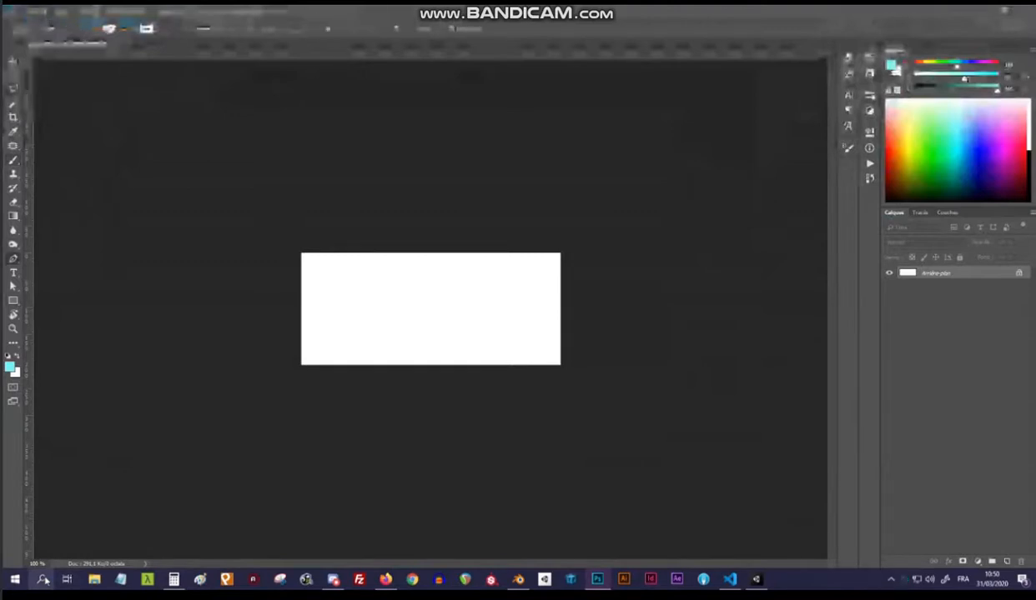
{"action": "left_click", "coordinate": [97, 490]}
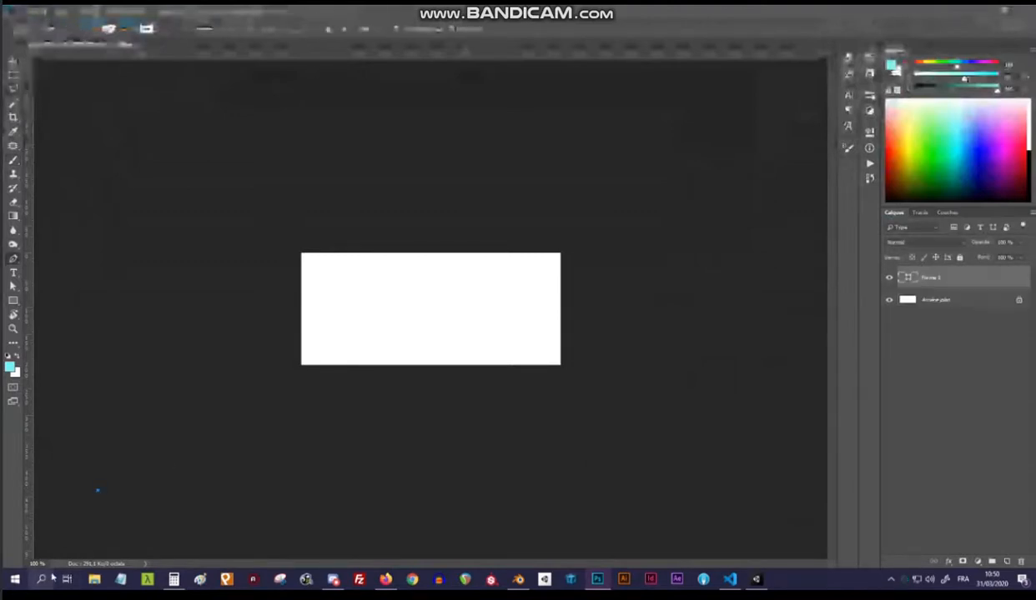
{"action": "key", "text": "ctrl+z"}
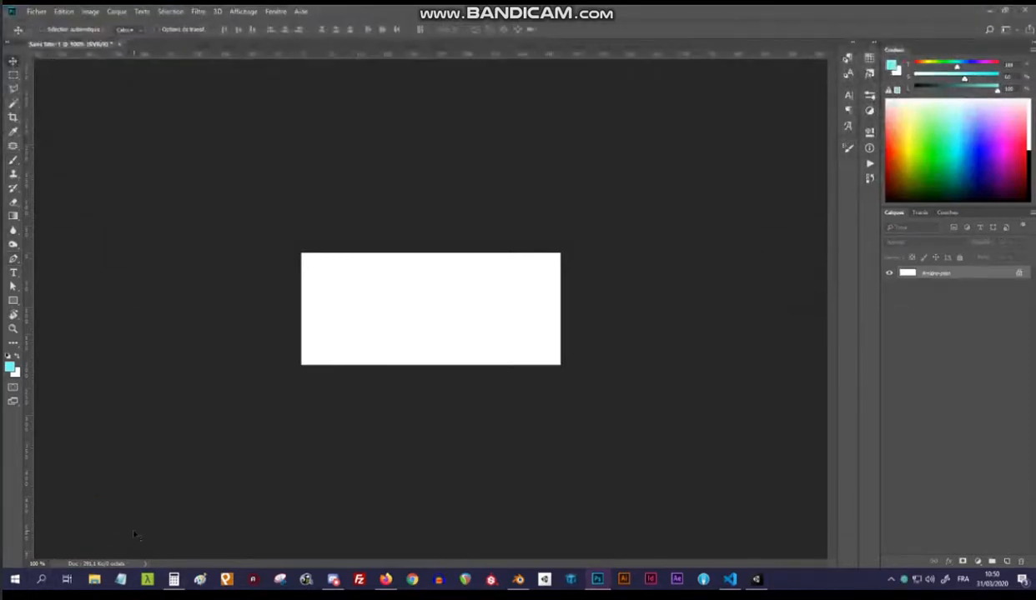
- Return to Unity and find and launch the Loupe screen magnifier
{"action": "left_click", "coordinate": [993, 8]}
{"action": "key", "text": "super"}
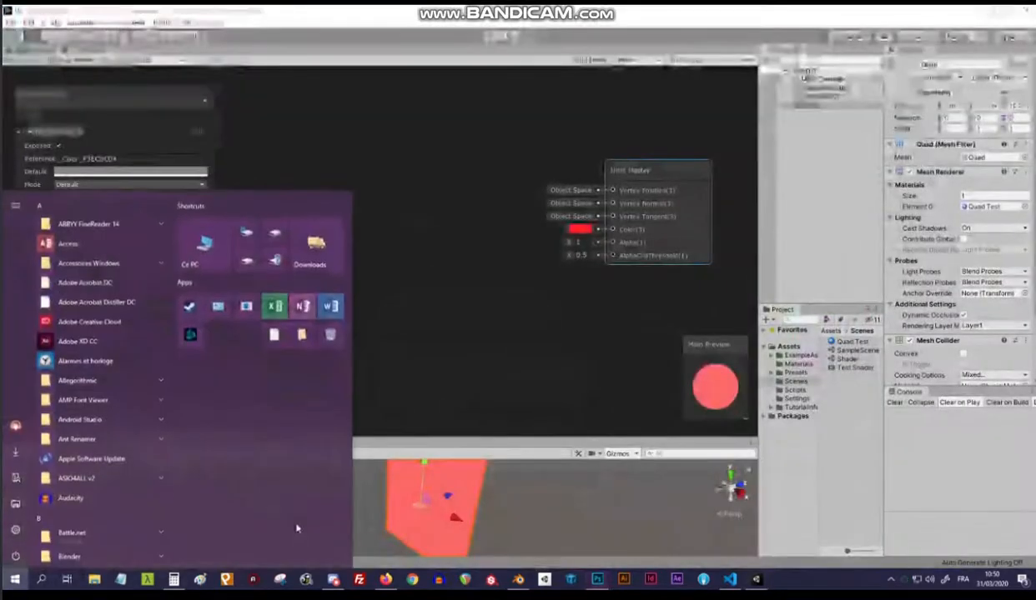
{"action": "key", "text": "Escape"}
{"action": "left_click", "coordinate": [41, 580]}
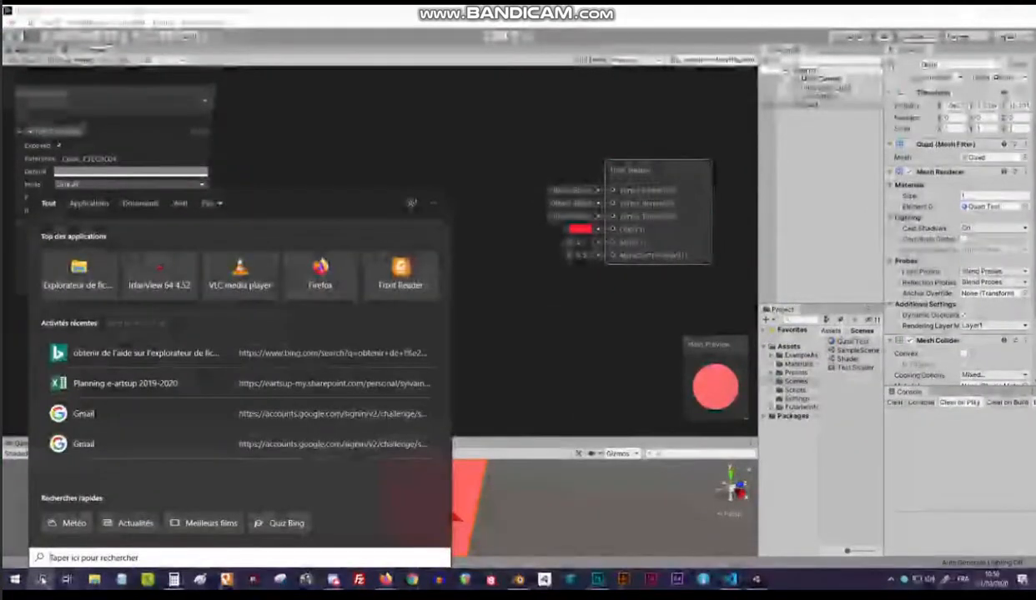
{"action": "type", "text": "loupe"}
{"action": "key", "text": "Return"}
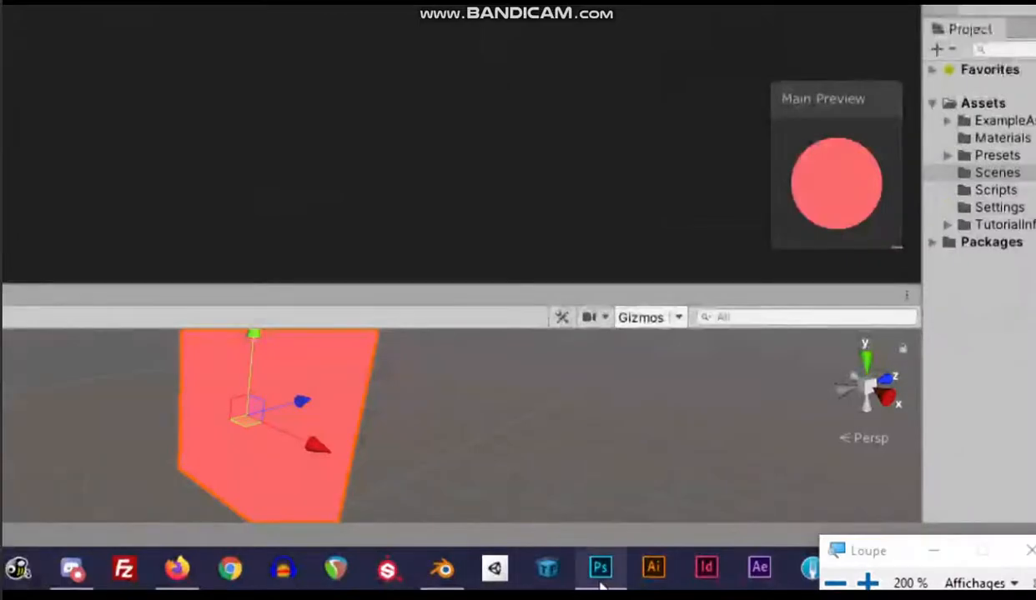
- Switch to Photoshop, show the colour sliders in RVB mode and set the colour to white (255, 255, 255)
{"action": "left_click", "coordinate": [602, 582]}
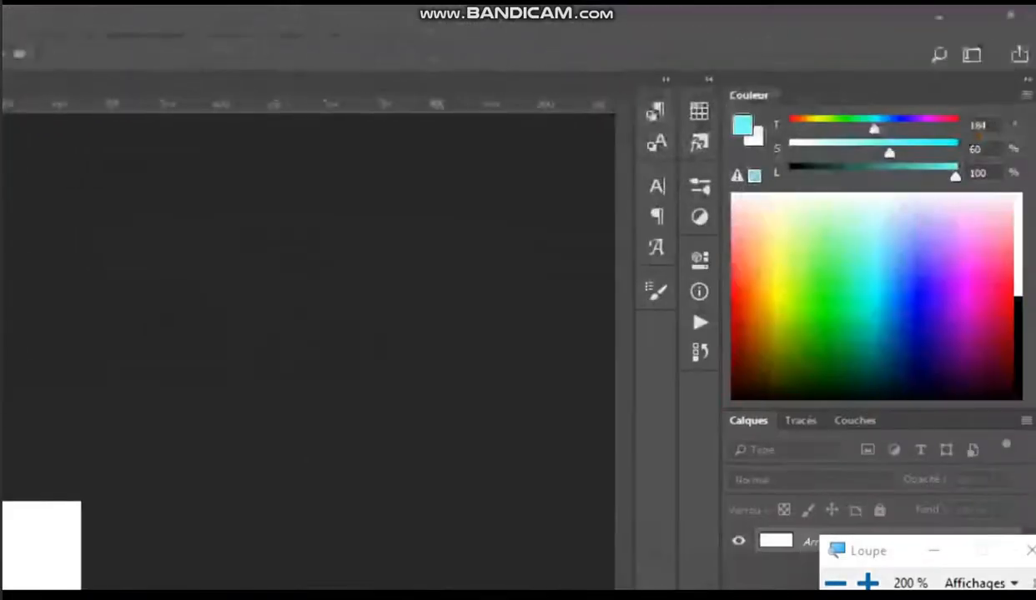
{"action": "left_click", "coordinate": [1026, 96]}
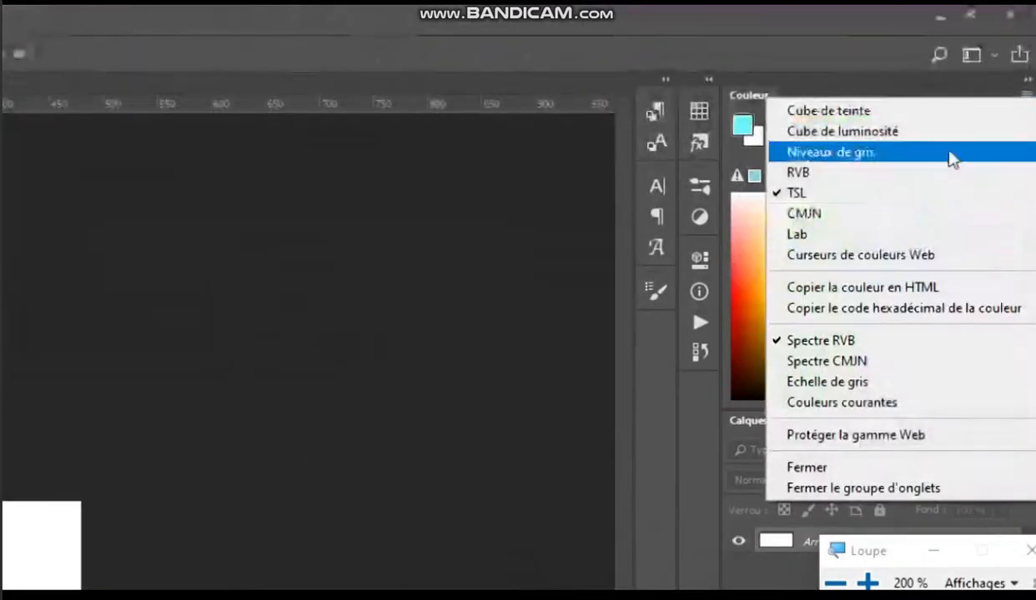
{"action": "left_click", "coordinate": [816, 173]}
{"action": "left_click_drag", "start_coordinate": [920, 134], "coordinate": [968, 151]}
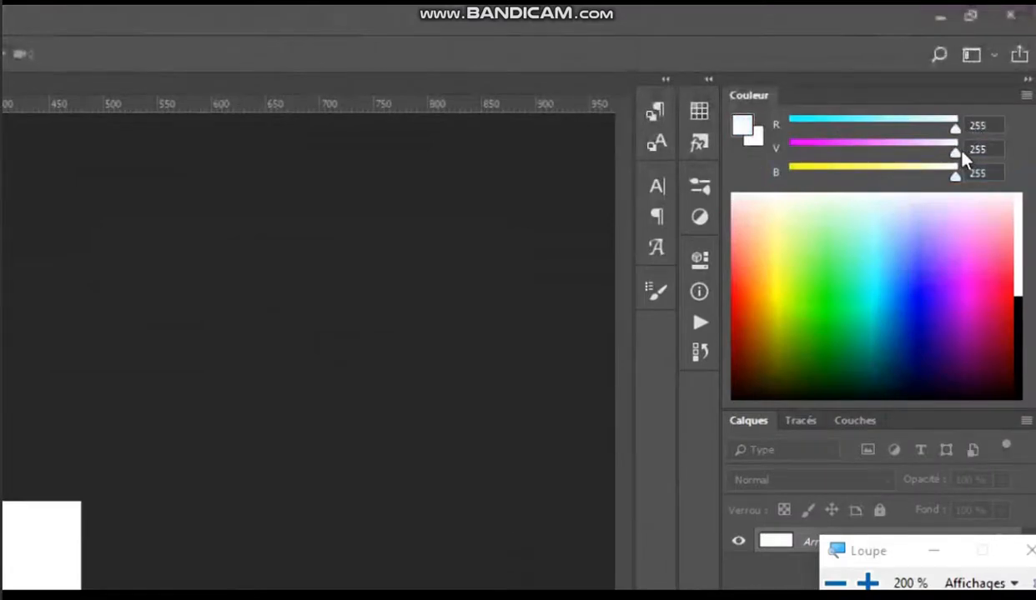
{"action": "left_click", "coordinate": [940, 16]}
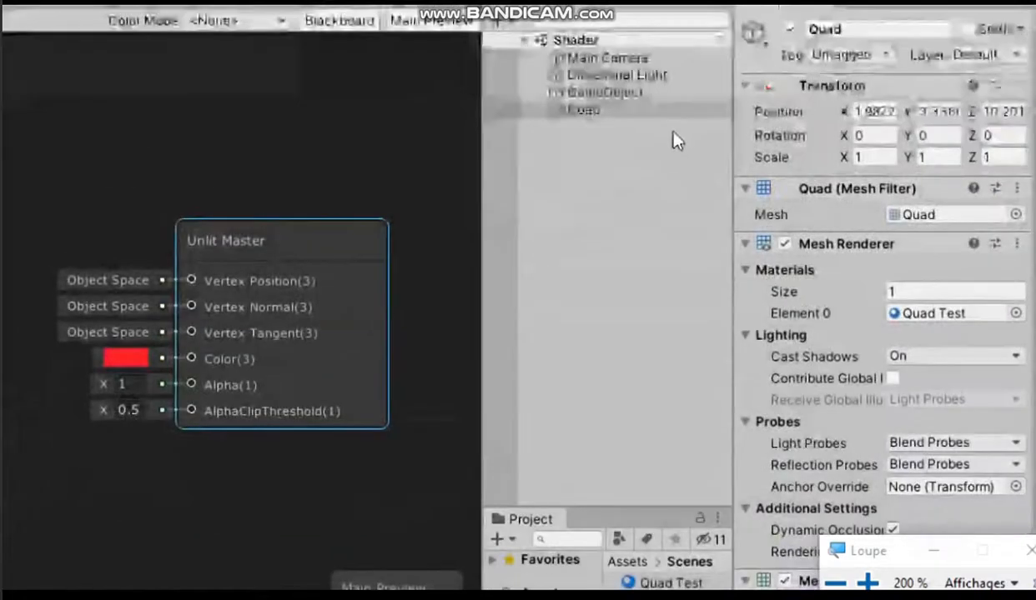
- In Unity's shader graph, add a Color node and move it clear of the Unlit Master node
{"action": "left_click", "coordinate": [646, 116]}
{"action": "right_click", "coordinate": [615, 185]}
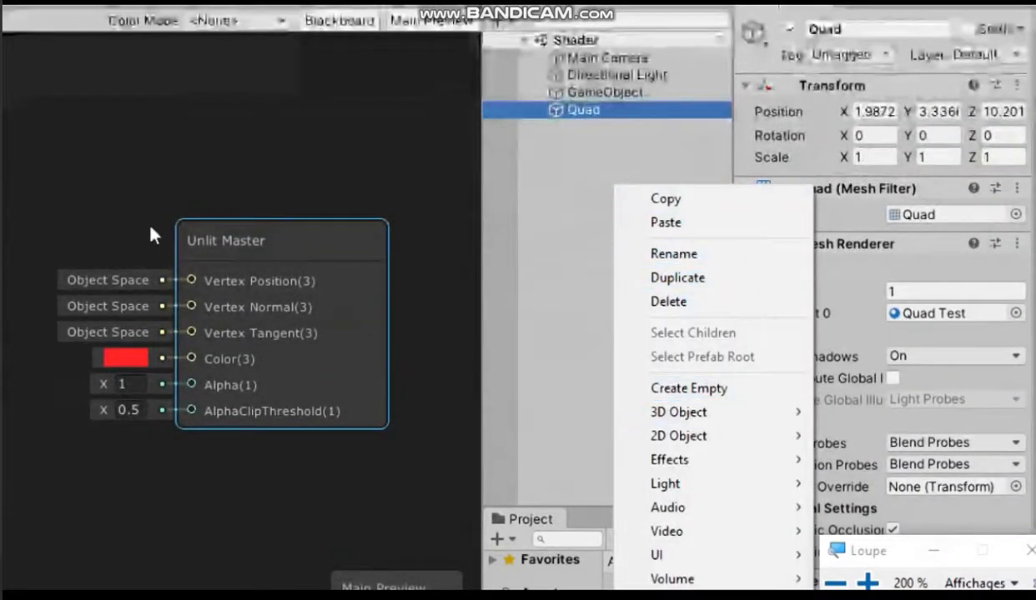
{"action": "left_click", "coordinate": [113, 183]}
{"action": "right_click", "coordinate": [110, 129]}
{"action": "left_click", "coordinate": [166, 146]}
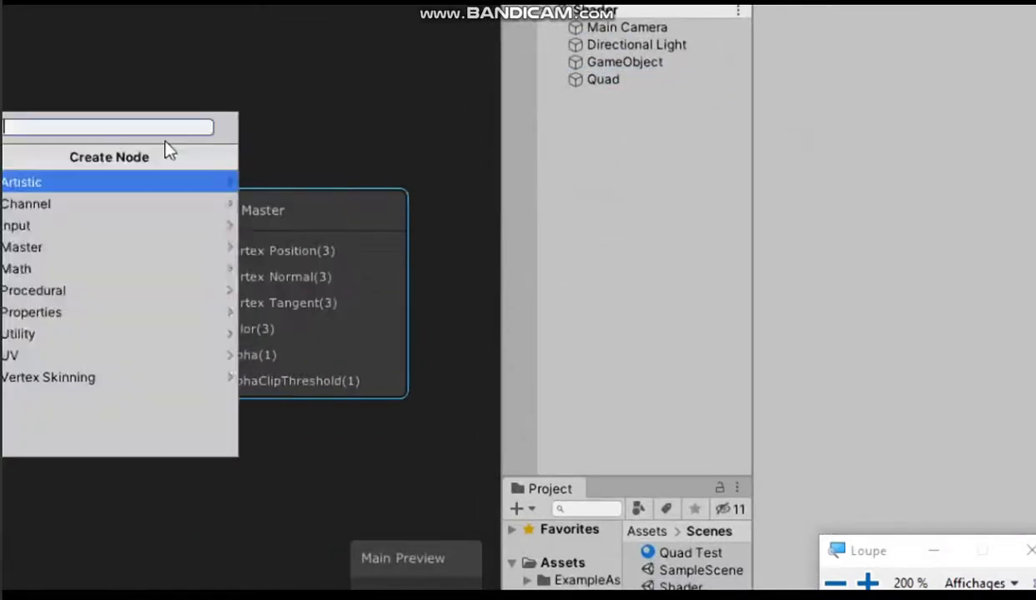
{"action": "type", "text": "co"}
{"action": "left_click", "coordinate": [163, 180]}
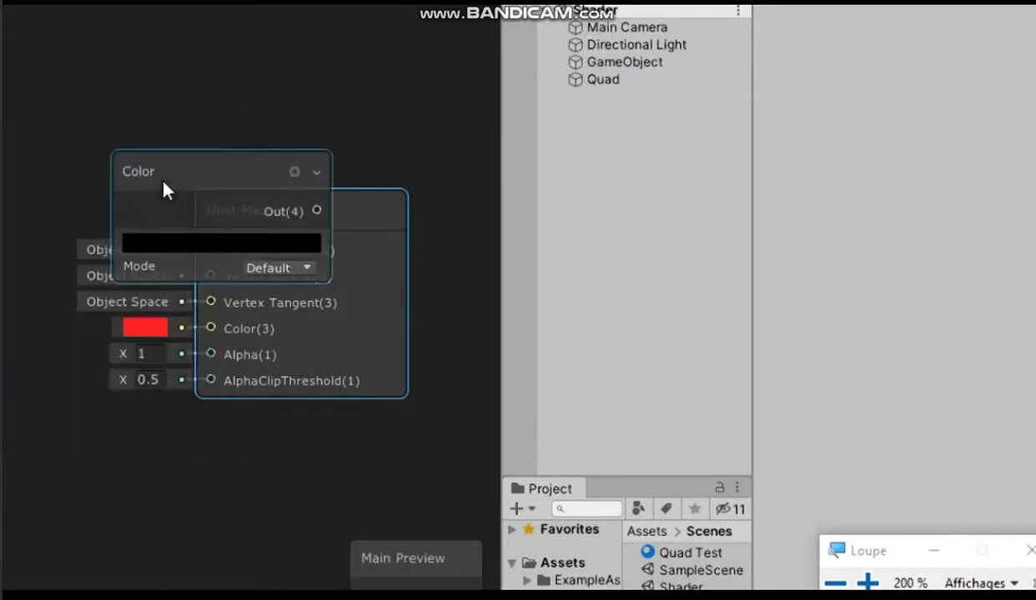
{"action": "left_click_drag", "start_coordinate": [430, 186], "coordinate": [134, 155]}
- Open the Color node's colour picker and examine its RGB 0-1.0 sliders
{"action": "left_click", "coordinate": [175, 228]}
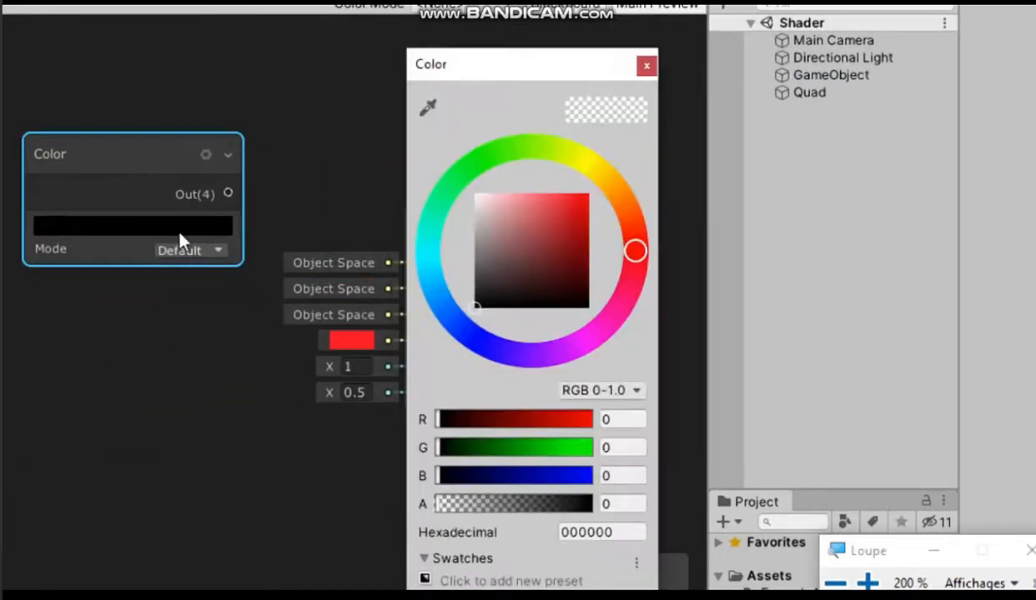
{"action": "left_click_drag", "start_coordinate": [515, 424], "coordinate": [429, 417]}
{"action": "left_click_drag", "start_coordinate": [408, 156], "coordinate": [71, 185]}
{"action": "left_click", "coordinate": [239, 183]}
- Move the Unlit Master node slightly further from the Color node
{"action": "scroll", "coordinate": [300, 258], "scroll_direction": "down", "scroll_amount": 2}
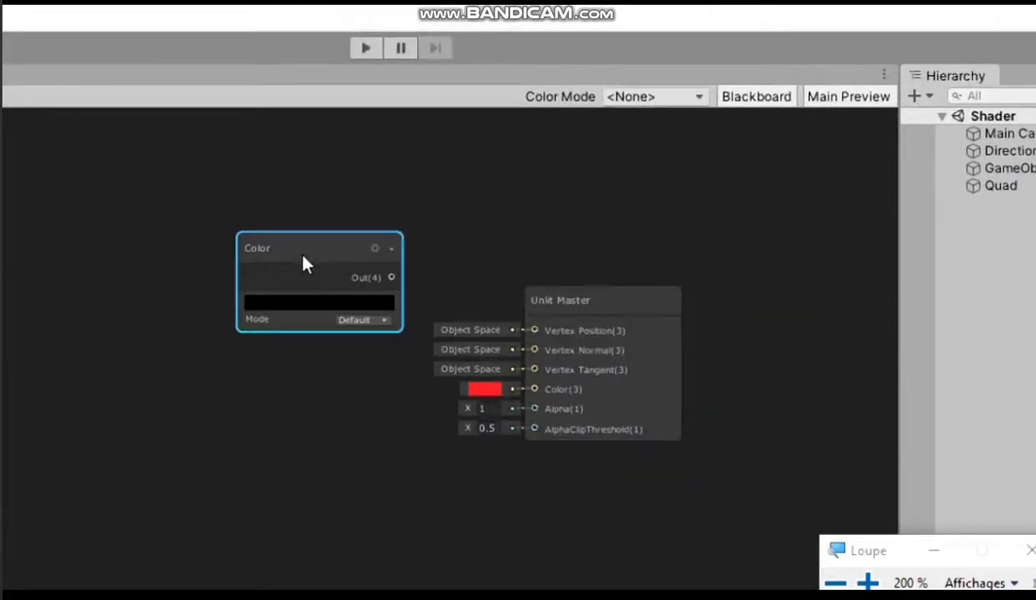
{"action": "scroll", "coordinate": [300, 259], "scroll_direction": "up", "scroll_amount": 1}
{"action": "middle_click_drag", "start_coordinate": [715, 405], "coordinate": [826, 385]}
{"action": "scroll", "coordinate": [569, 327], "scroll_direction": "up", "scroll_amount": 1}
{"action": "middle_click_drag", "start_coordinate": [721, 331], "coordinate": [640, 332]}
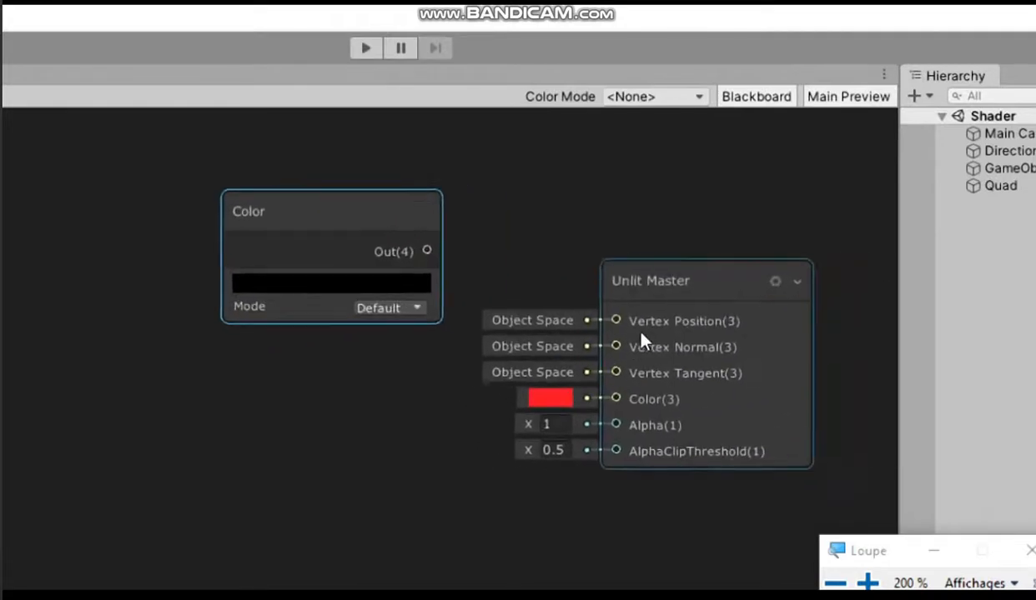
{"action": "left_click_drag", "start_coordinate": [709, 275], "coordinate": [744, 269]}
- Delete the existing Color node and add a new Color node to the graph
{"action": "left_click", "coordinate": [222, 215]}
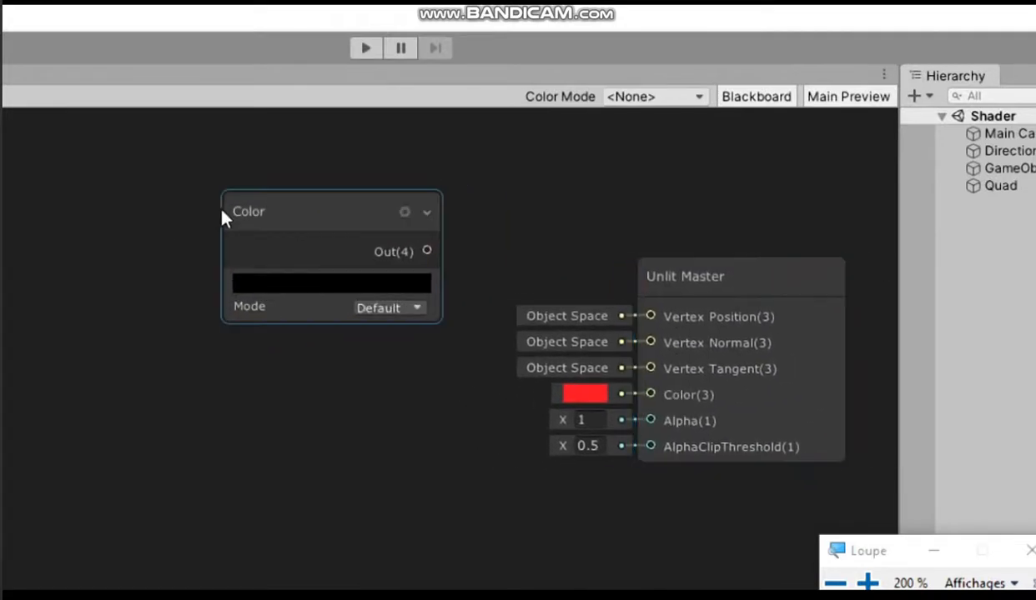
{"action": "key", "text": "Delete"}
{"action": "right_click", "coordinate": [278, 221]}
{"action": "left_click", "coordinate": [409, 242]}
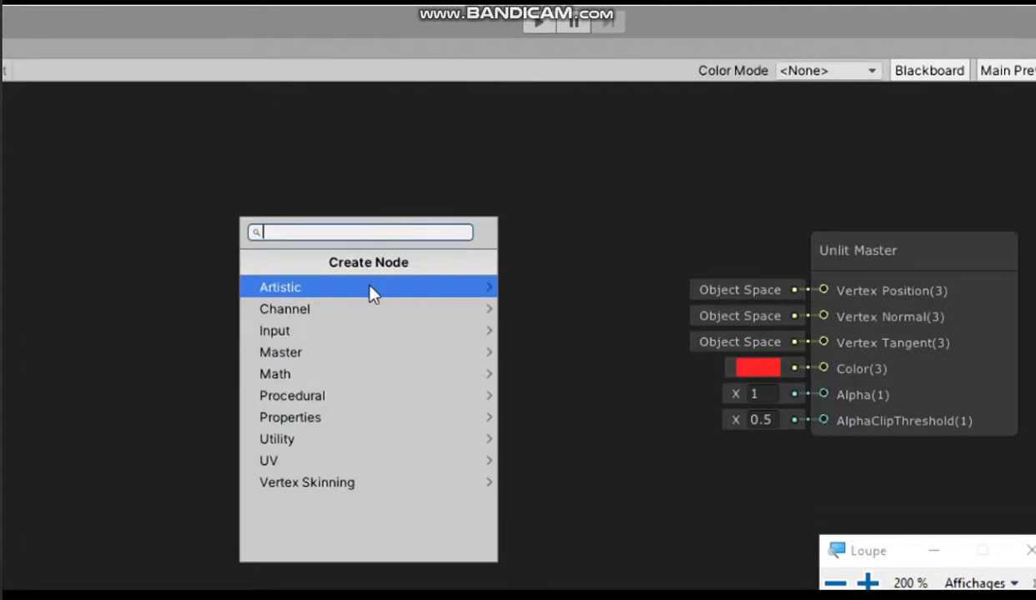
{"action": "type", "text": "color"}
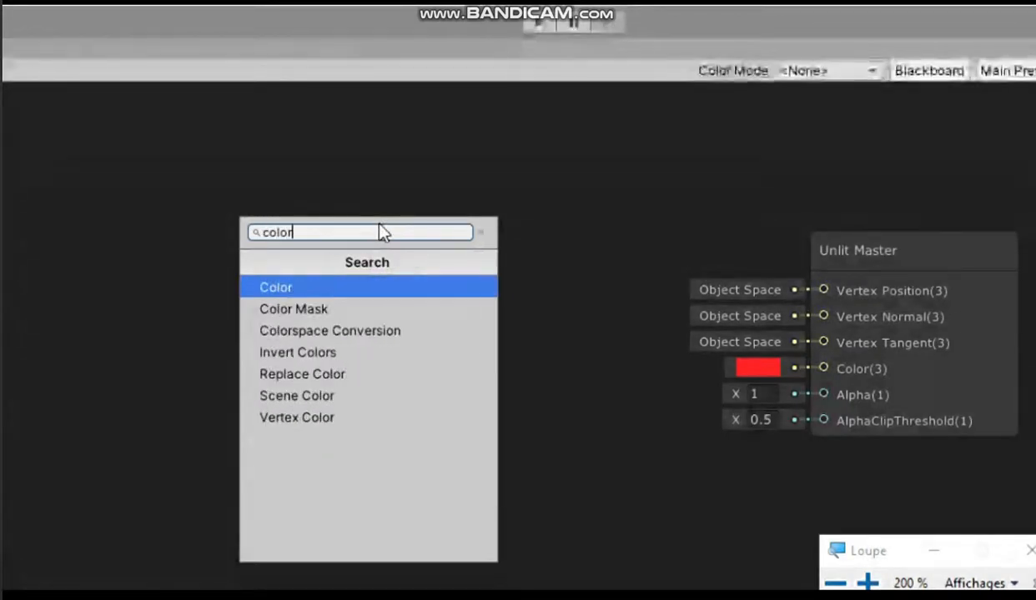
{"action": "key", "text": "Return"}
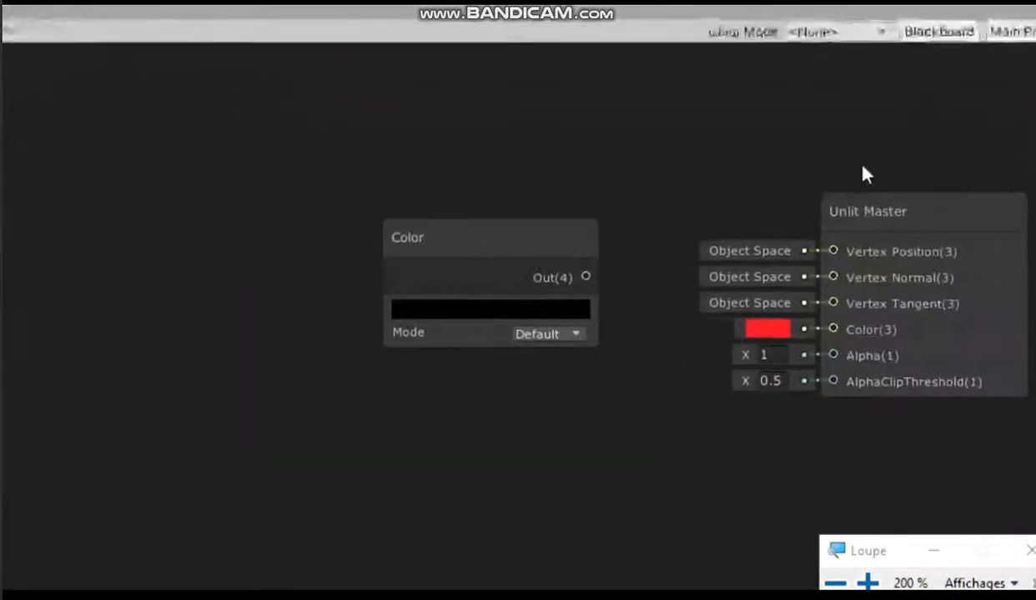
- Connect the Color node's Out(4) output to the Unlit Master's Color(3) input and position the Color node to its left
{"action": "left_click_drag", "start_coordinate": [505, 247], "coordinate": [438, 258]}
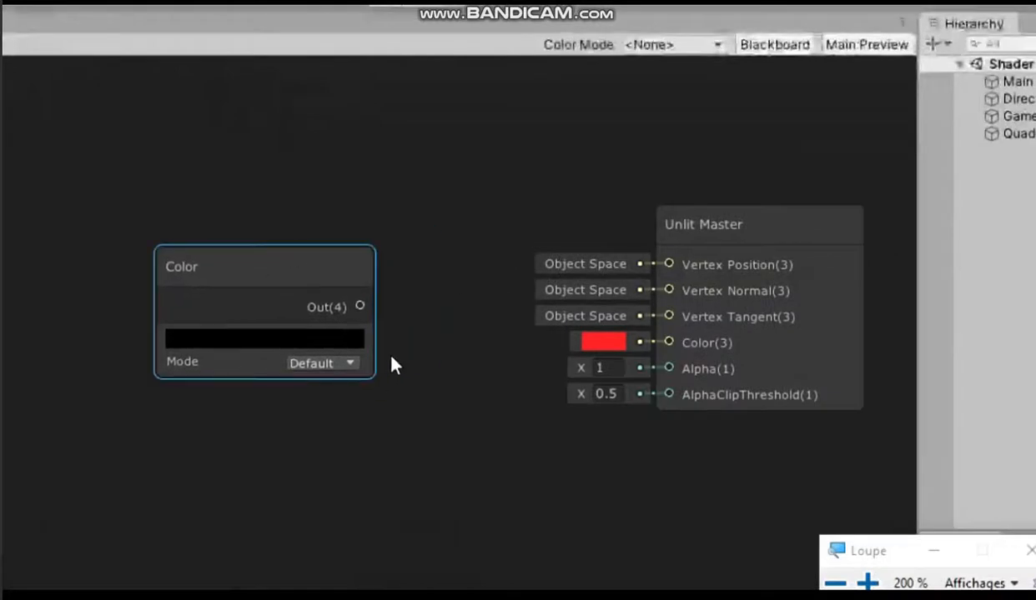
{"action": "left_click_drag", "start_coordinate": [359, 306], "coordinate": [676, 347]}
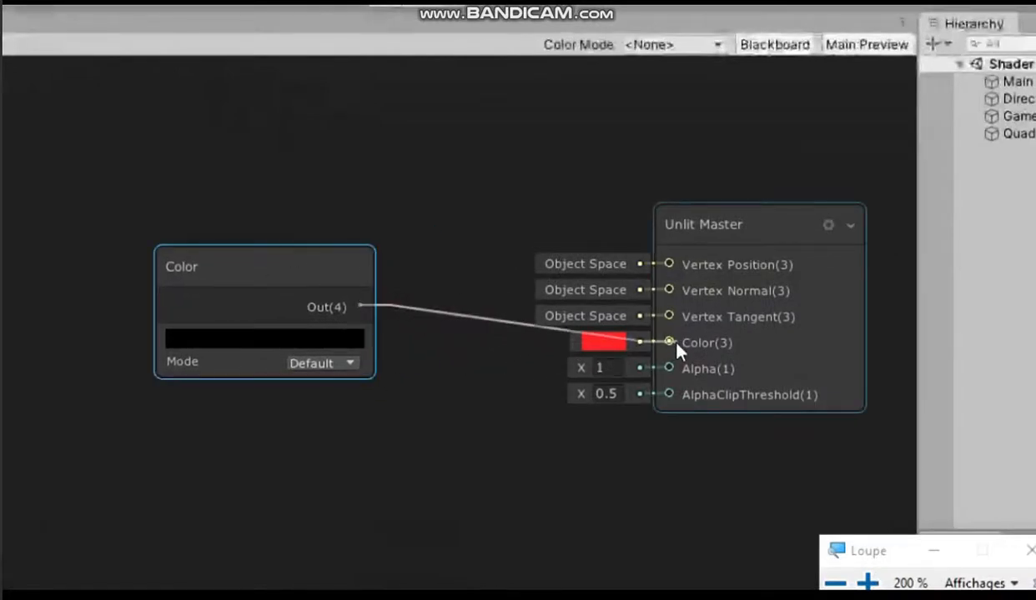
{"action": "left_click_drag", "start_coordinate": [255, 290], "coordinate": [317, 292]}
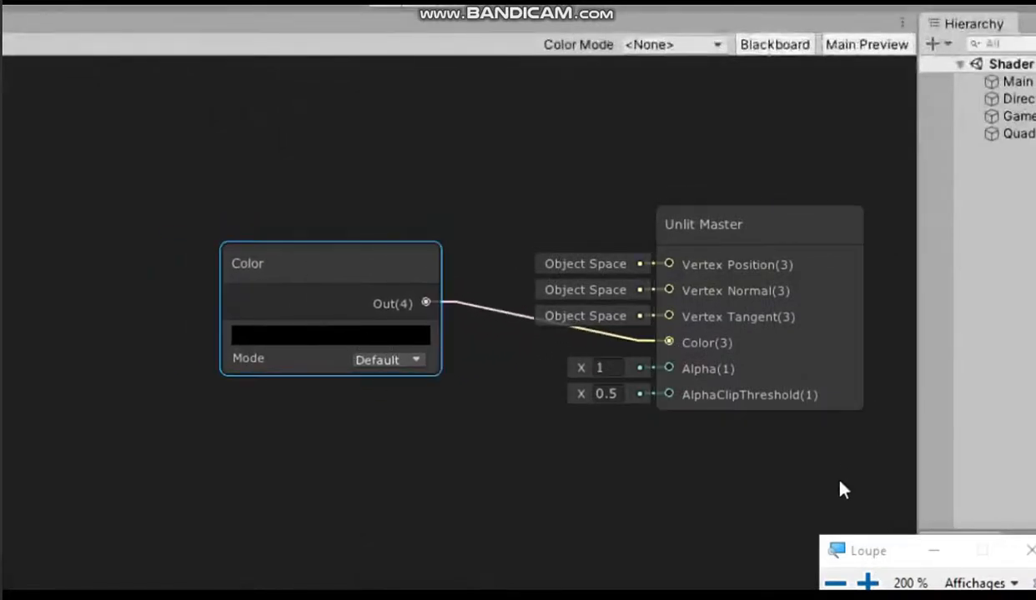
- Move the Main Preview up below the Unlit Master node and change its preview mesh to a flat square
{"action": "left_click_drag", "start_coordinate": [803, 542], "coordinate": [795, 367]}
{"action": "right_click", "coordinate": [808, 438]}
{"action": "left_click", "coordinate": [851, 432]}
{"action": "right_click", "coordinate": [725, 430]}
{"action": "left_click", "coordinate": [780, 537]}
- Set the Color node's colour to opaque white, with R, G, B and A all at 1
{"action": "left_click", "coordinate": [392, 269]}
{"action": "left_click", "coordinate": [151, 208]}
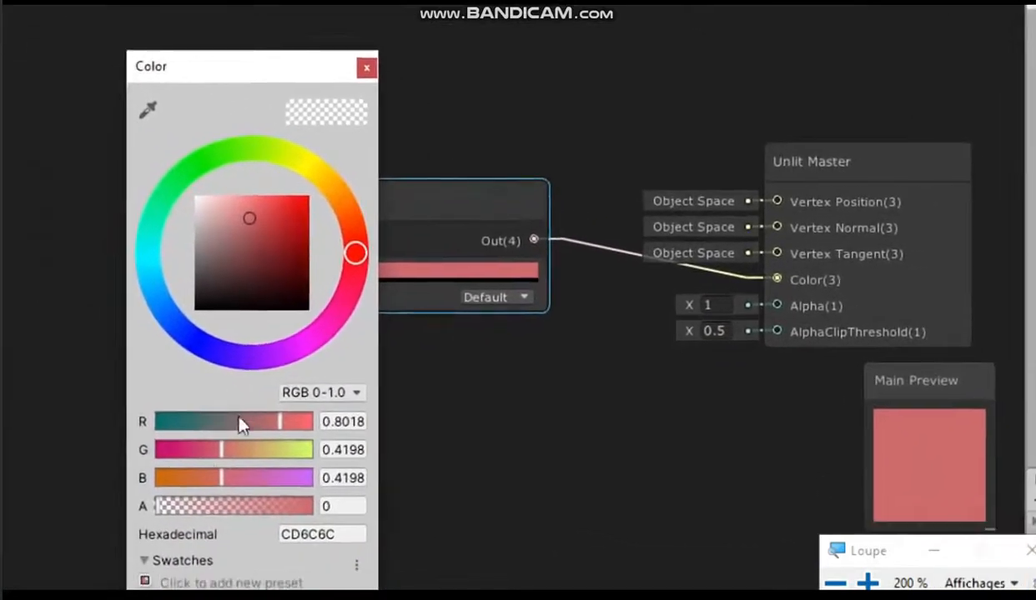
{"action": "left_click_drag", "start_coordinate": [240, 424], "coordinate": [316, 480]}
{"action": "left_click", "coordinate": [299, 505]}
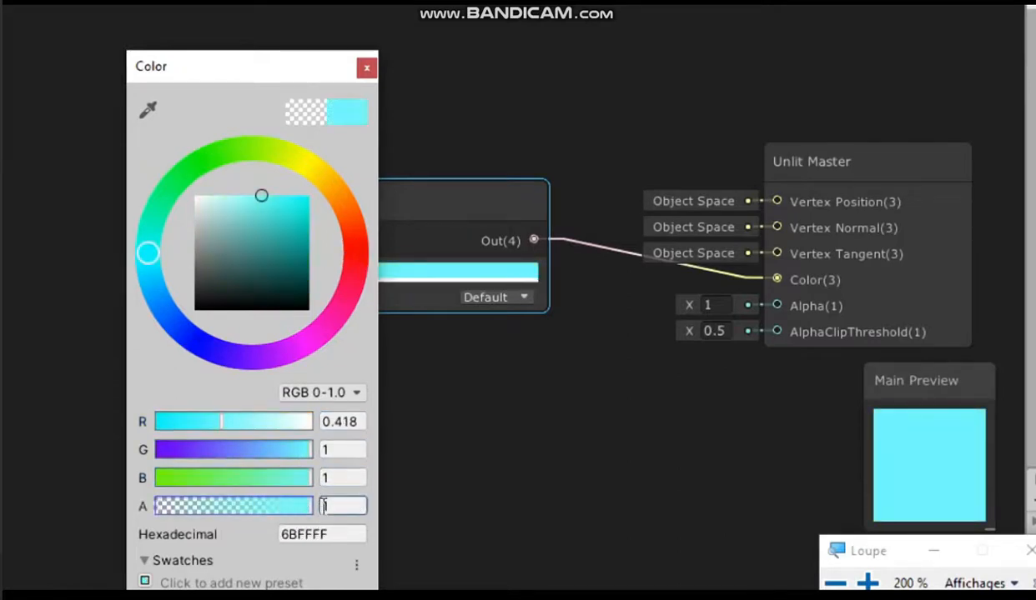
{"action": "left_click_drag", "start_coordinate": [289, 427], "coordinate": [315, 425]}
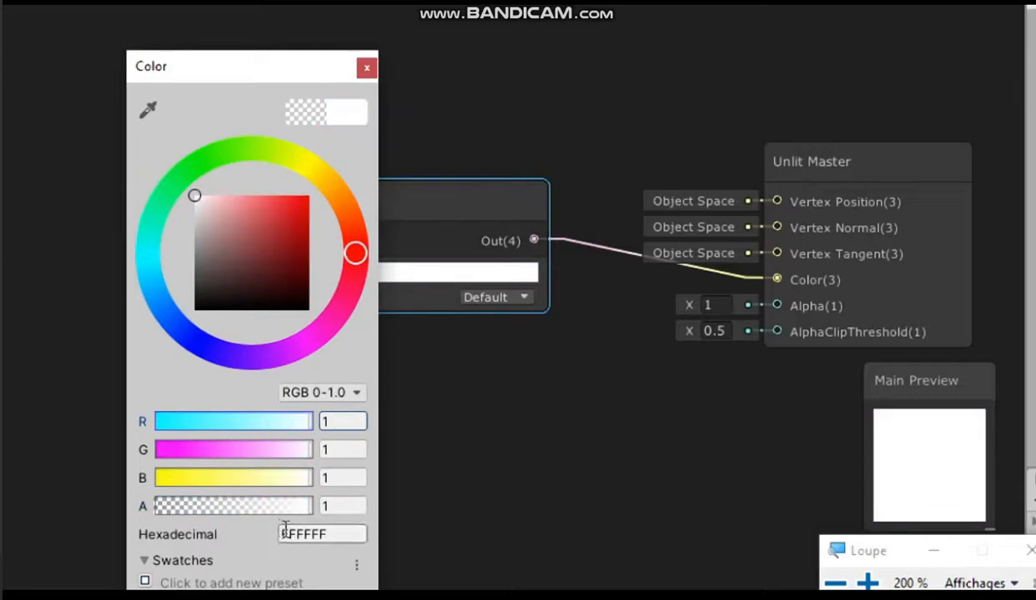
{"action": "mouse_move", "coordinate": [309, 507]}
{"action": "left_mouse_down"}
{"action": "mouse_move", "coordinate": [201, 507]}
{"action": "mouse_move", "coordinate": [318, 510]}
{"action": "left_mouse_up"}
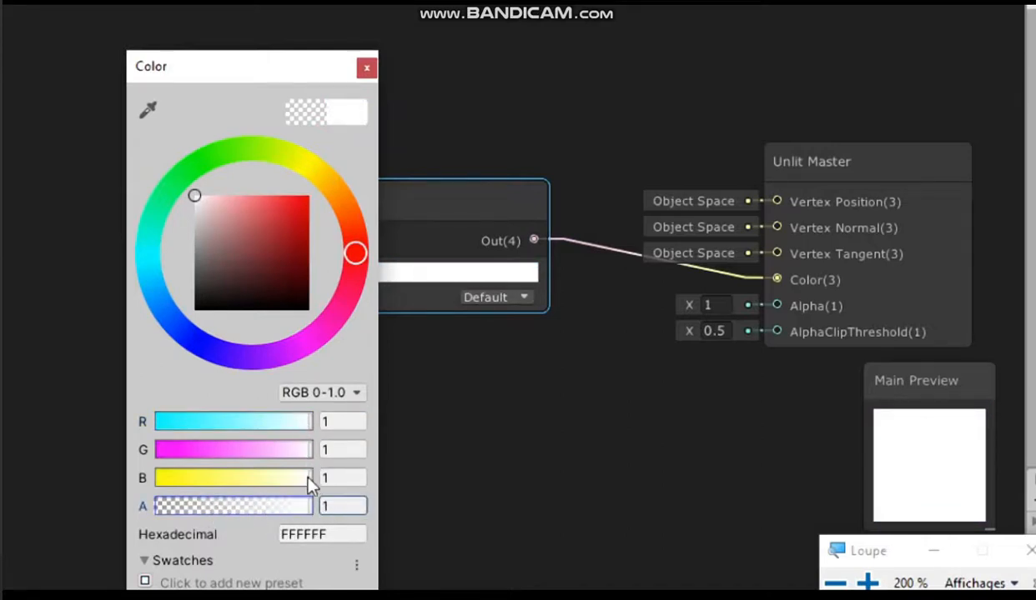
- Lower the Color node's red to 0.787 and green to 0.78 for a pale lavender and close the colour picker
{"action": "left_click_drag", "start_coordinate": [300, 430], "coordinate": [280, 424]}
{"action": "left_click_drag", "start_coordinate": [303, 461], "coordinate": [276, 453]}
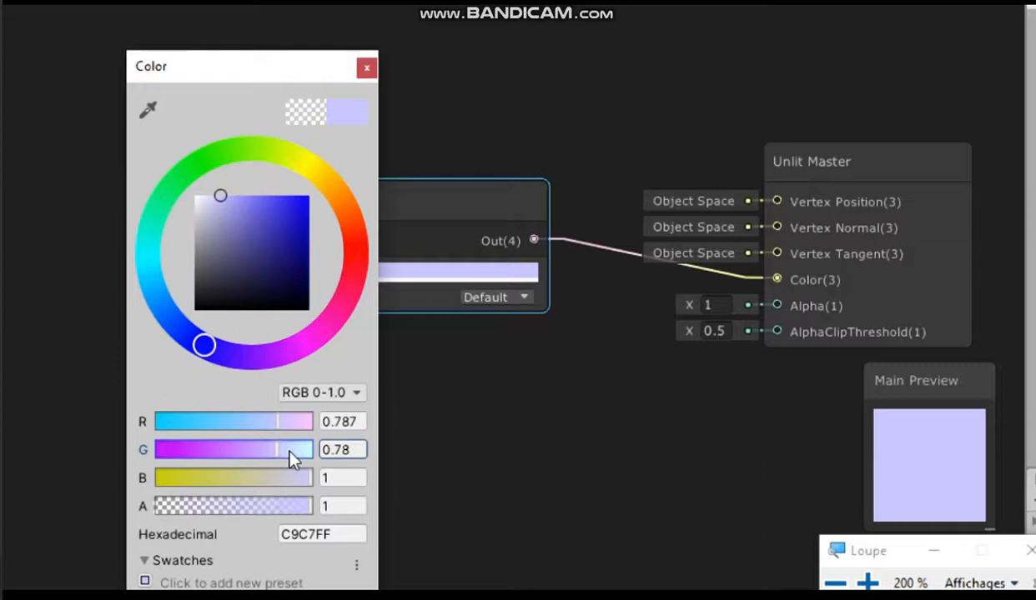
{"action": "key", "text": "Return"}
{"action": "left_click", "coordinate": [327, 457]}
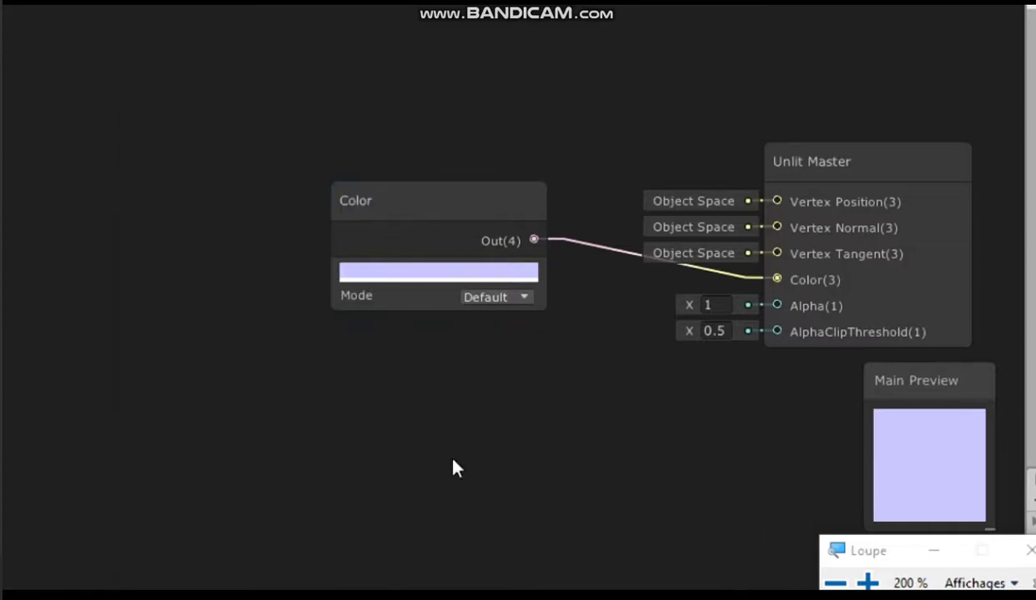
- Move the Loupe window over the Main Preview and switch to the Firefox browser
{"action": "left_click_drag", "start_coordinate": [845, 539], "coordinate": [704, 449]}
{"action": "left_click", "coordinate": [777, 463]}
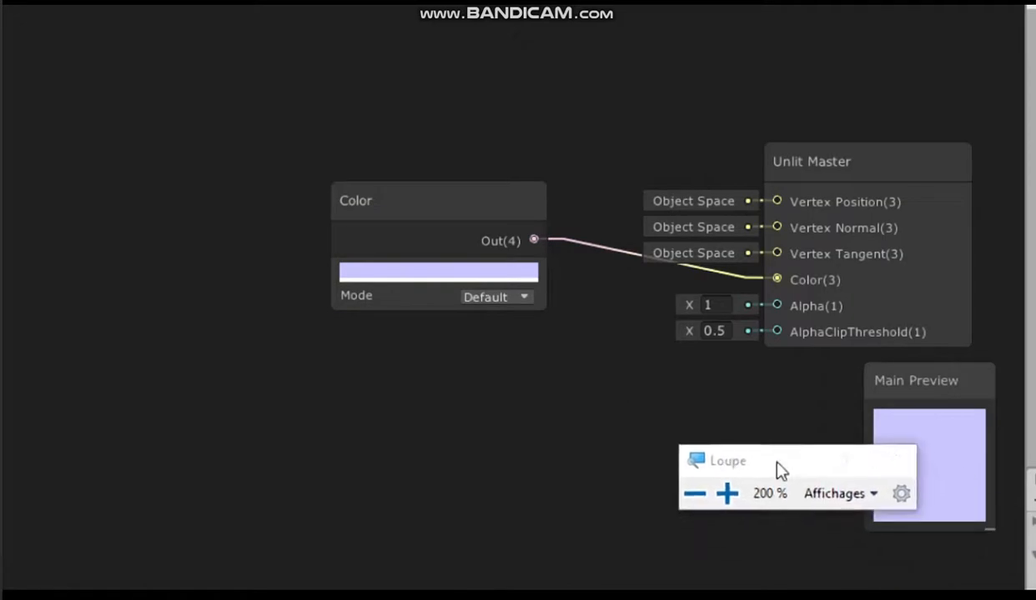
{"action": "key", "text": "super"}
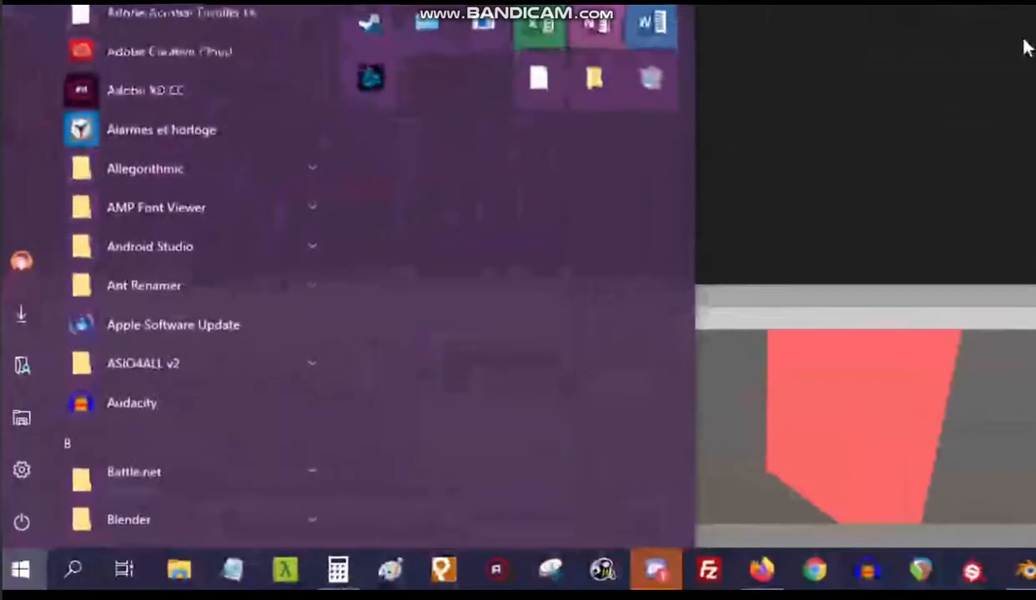
{"action": "left_click", "coordinate": [703, 568]}
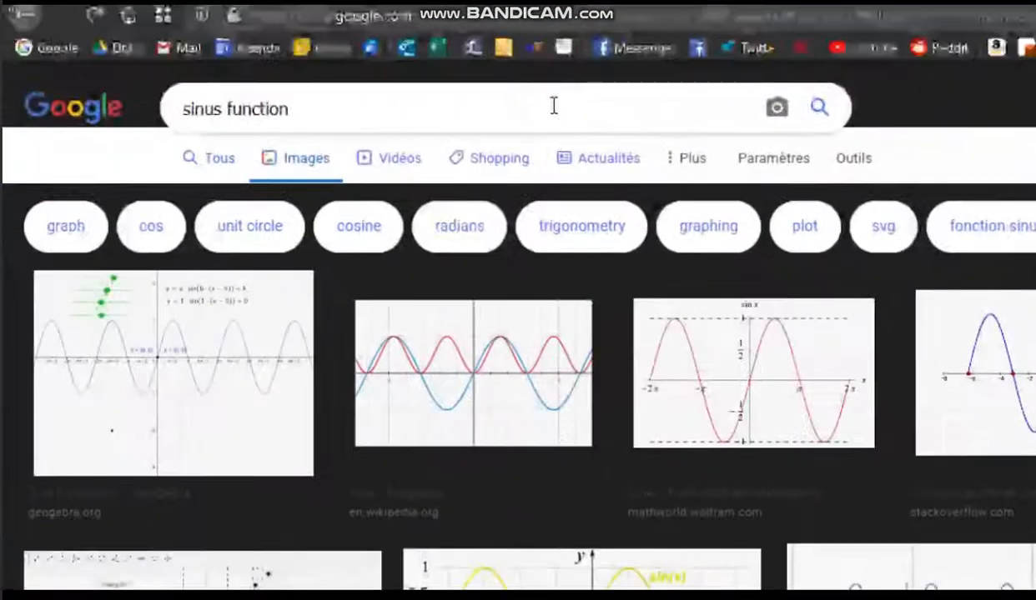
- Replace the "sinus function" query with a Google Images search for "pixels on a screen"
{"action": "left_click_drag", "start_coordinate": [554, 105], "coordinate": [5, 109]}
{"action": "key", "text": "BackSpace"}
{"action": "type", "text": "pixel scr"}
{"action": "key", "text": "BackSpace"}
{"action": "key", "text": "BackSpace"}
{"action": "key", "text": "BackSpace"}
{"action": "key", "text": "BackSpace"}
{"action": "type", "text": "s on"}
{"action": "key", "text": "Down"}
{"action": "key", "text": "Return"}
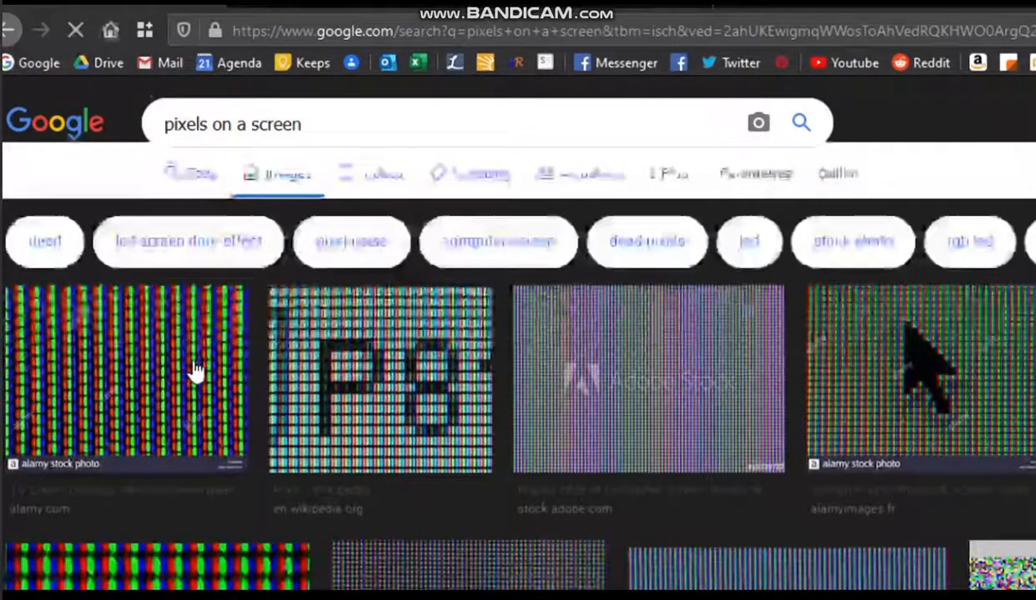
- Examine the close-up image of red, green and blue subpixels, close it and look through further image results
{"action": "scroll", "coordinate": [284, 346], "scroll_direction": "down", "scroll_amount": 3}
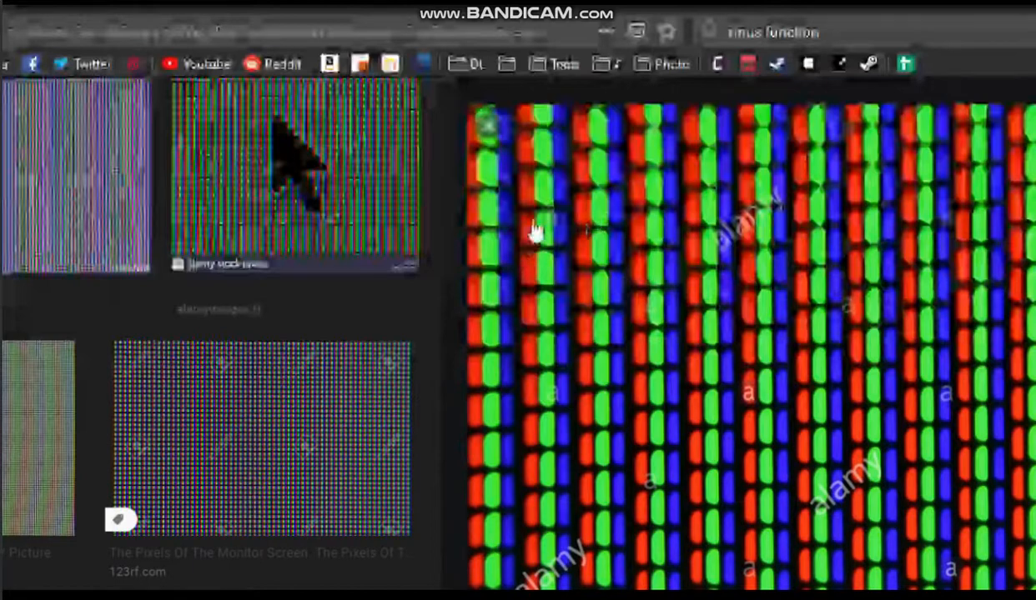
{"action": "key", "text": "Escape"}
{"action": "scroll", "coordinate": [576, 539], "scroll_direction": "down", "scroll_amount": 6}
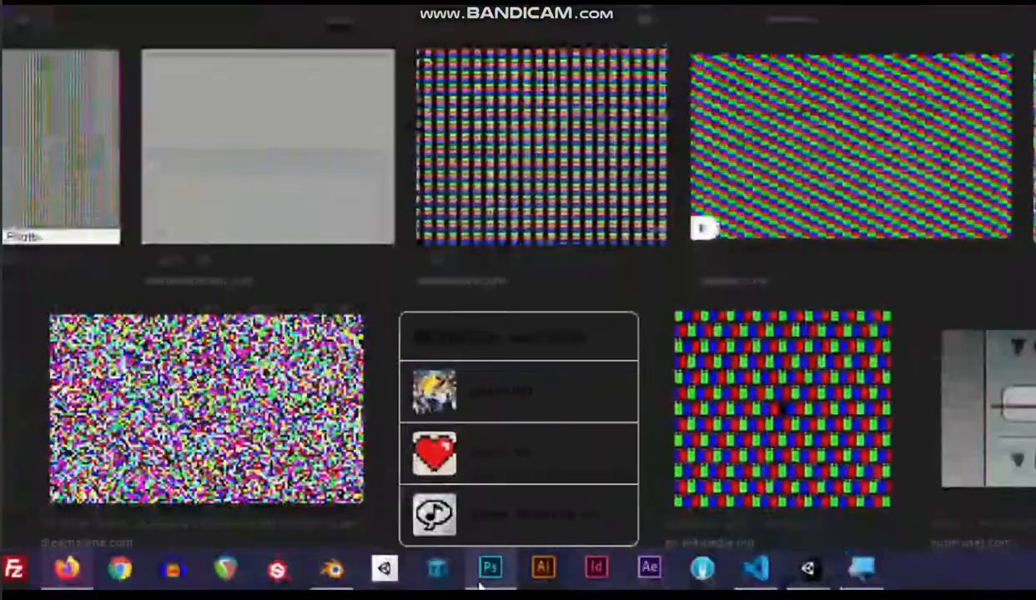
- Switch back to Unity and set the Color node's colour to black, with R, G and B at 0
{"action": "left_click", "coordinate": [807, 569]}
{"action": "left_click", "coordinate": [369, 335]}
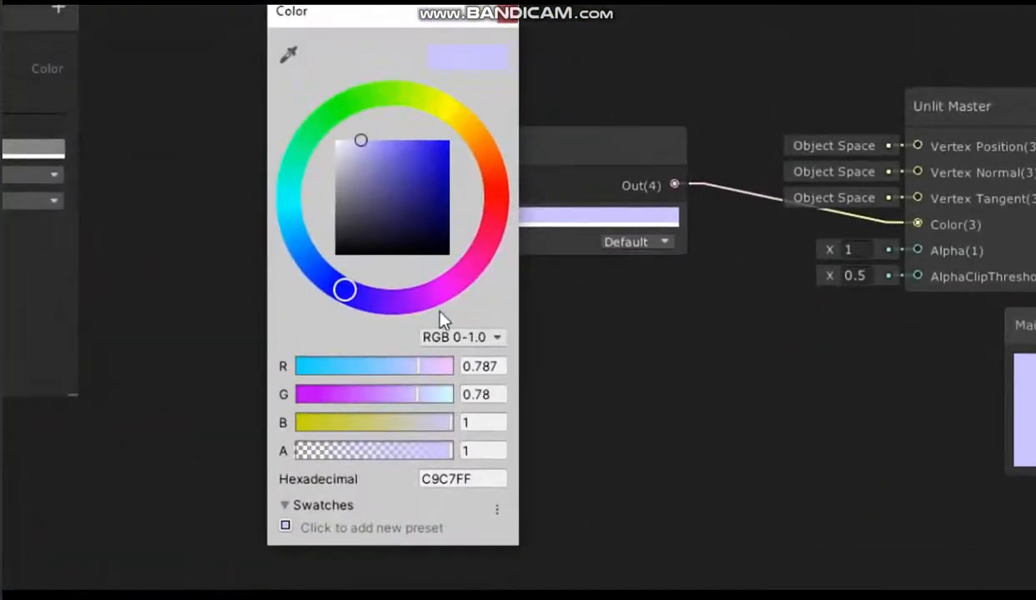
{"action": "left_click_drag", "start_coordinate": [403, 364], "coordinate": [455, 371]}
{"action": "left_click_drag", "start_coordinate": [405, 392], "coordinate": [281, 433]}
{"action": "left_click_drag", "start_coordinate": [413, 367], "coordinate": [279, 365]}
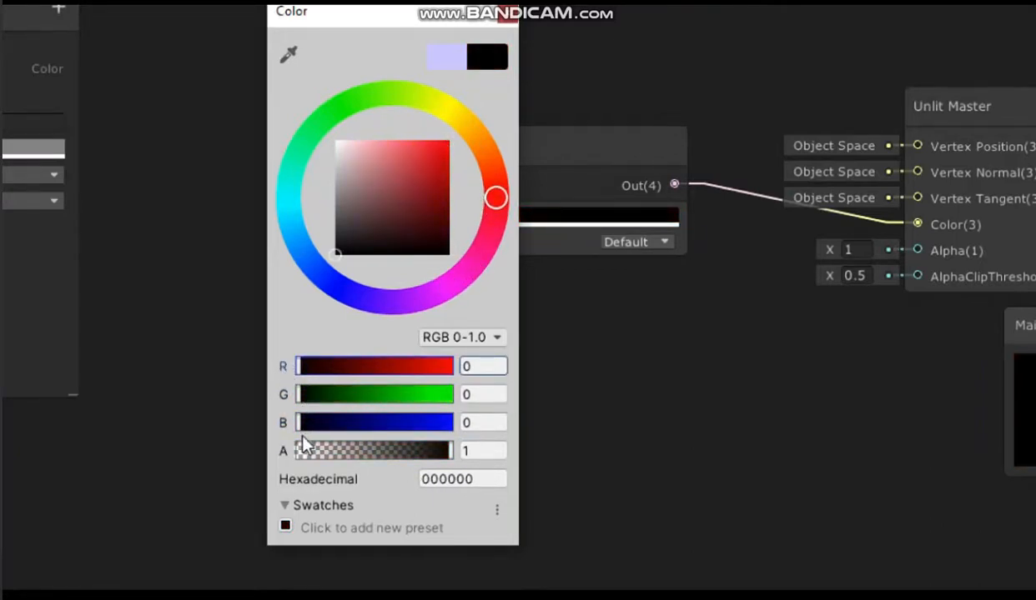
- Raise the Color node's R, G and B to 1 for white
{"action": "left_click_drag", "start_coordinate": [435, 375], "coordinate": [467, 375]}
{"action": "left_click", "coordinate": [453, 398]}
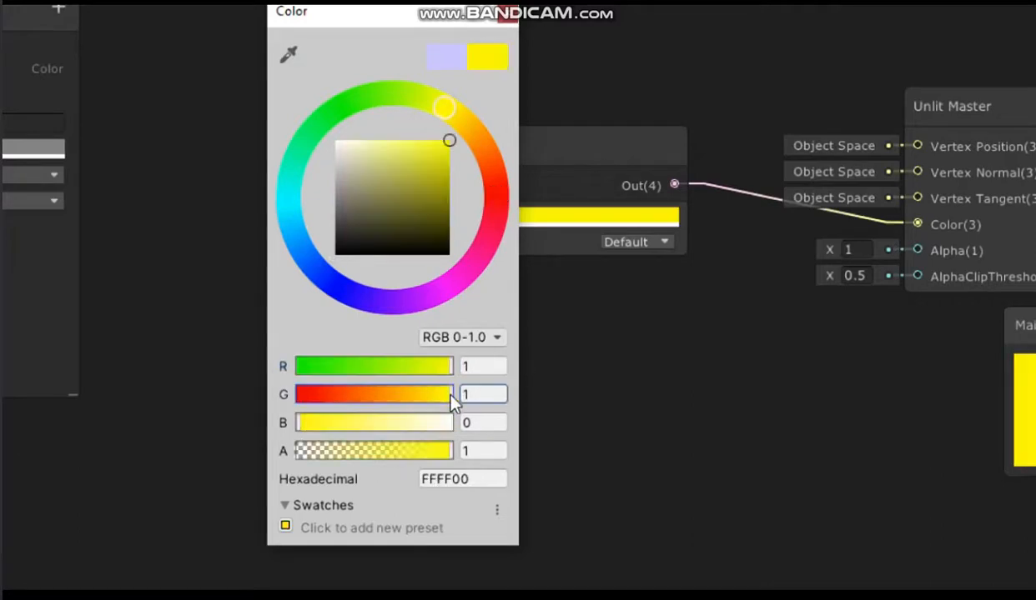
{"action": "left_click_drag", "start_coordinate": [445, 425], "coordinate": [462, 429]}
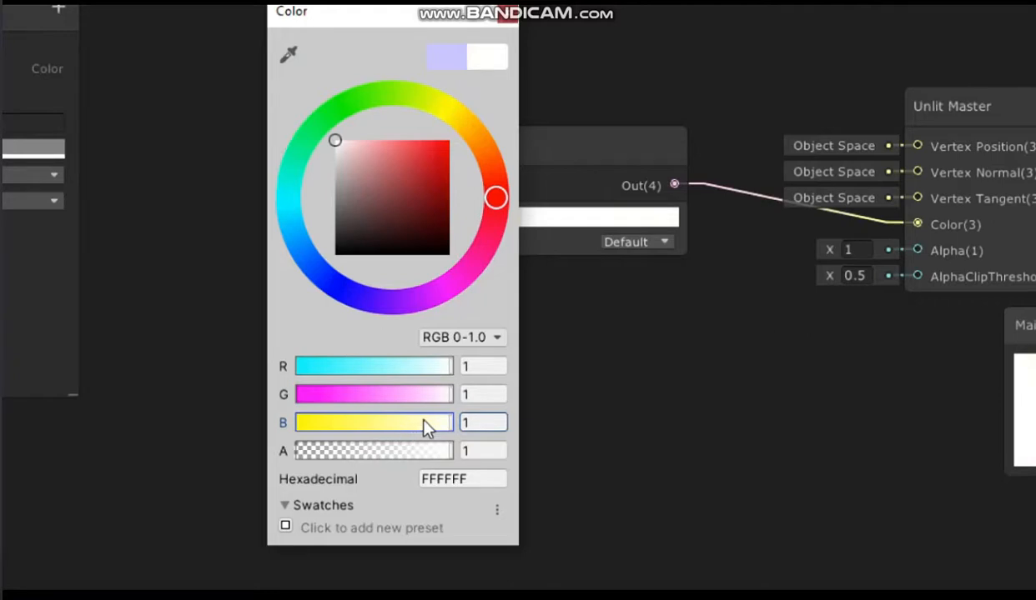
- Lower the Color node's R, G and B equally to 0.766 for a light grey
{"action": "left_click", "coordinate": [416, 424]}
{"action": "left_click", "coordinate": [418, 395]}
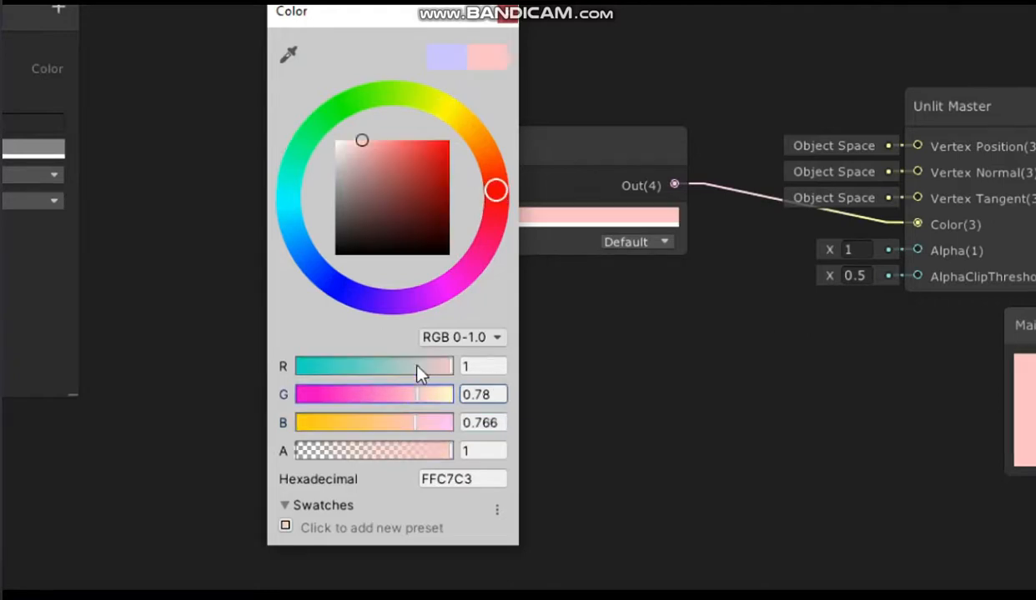
{"action": "left_click", "coordinate": [418, 366]}
{"action": "left_click", "coordinate": [416, 396]}
{"action": "left_click", "coordinate": [416, 367]}
{"action": "left_click", "coordinate": [415, 367]}
{"action": "left_click", "coordinate": [415, 367]}
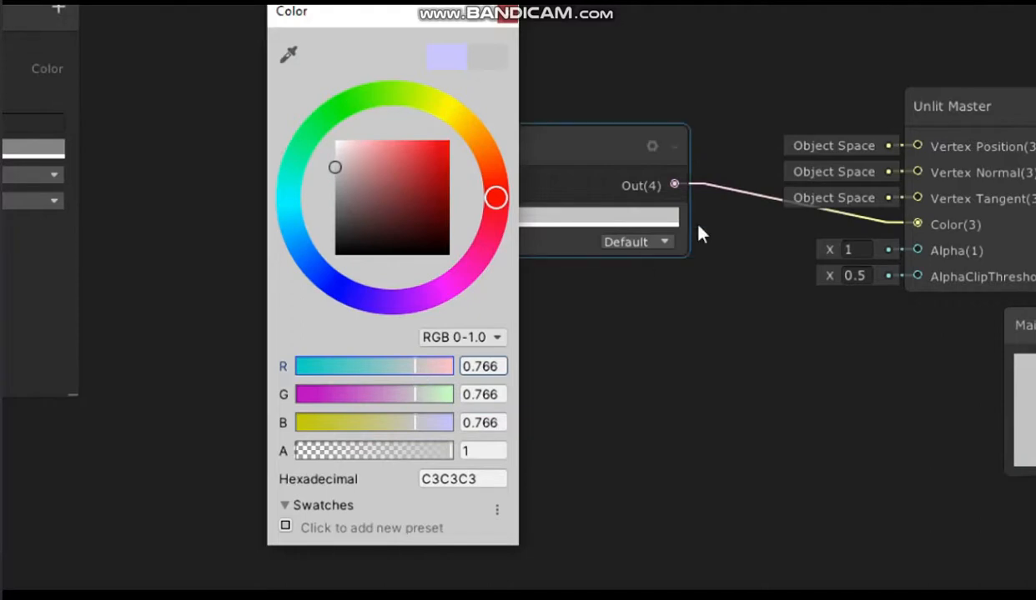
- Move the Color node clear of the colour picker and darken its colour to R 0.553, G 0.525 and B 0.525
{"action": "left_click_drag", "start_coordinate": [589, 138], "coordinate": [654, 254]}
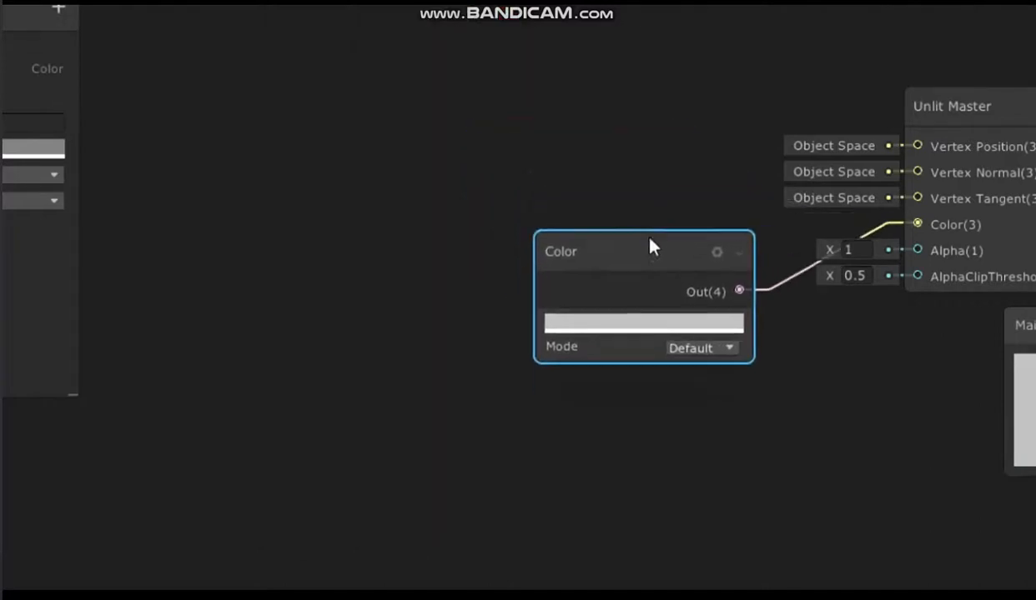
{"action": "left_click", "coordinate": [634, 325]}
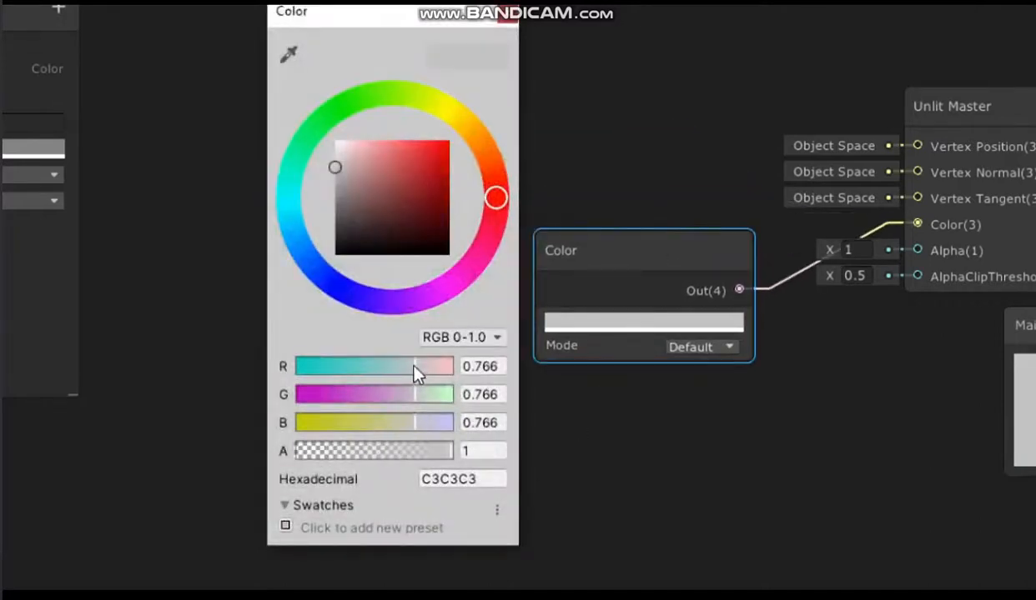
{"action": "left_click", "coordinate": [378, 424]}
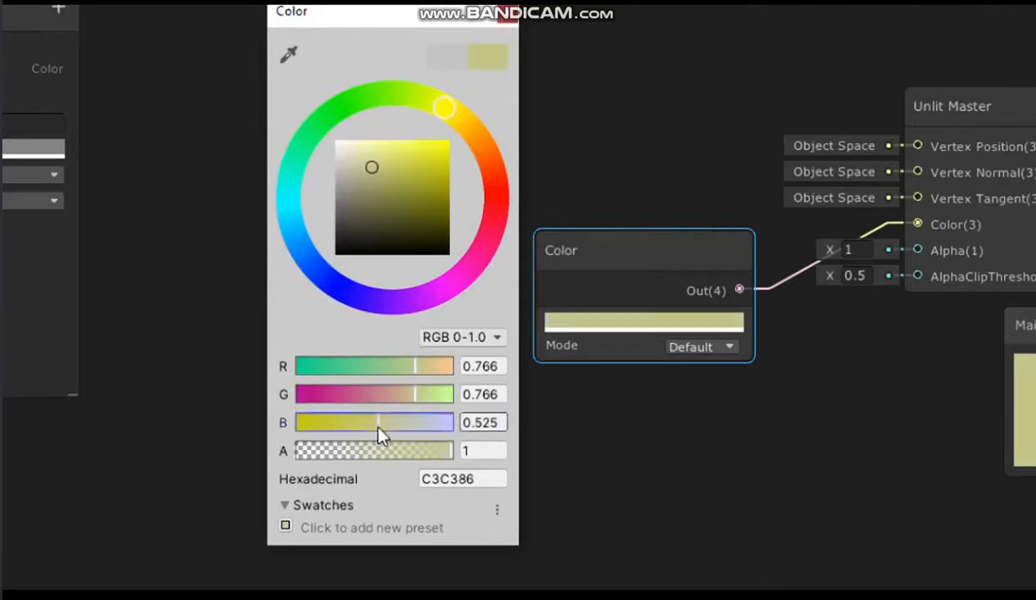
{"action": "left_click", "coordinate": [378, 395]}
{"action": "left_click", "coordinate": [383, 367]}
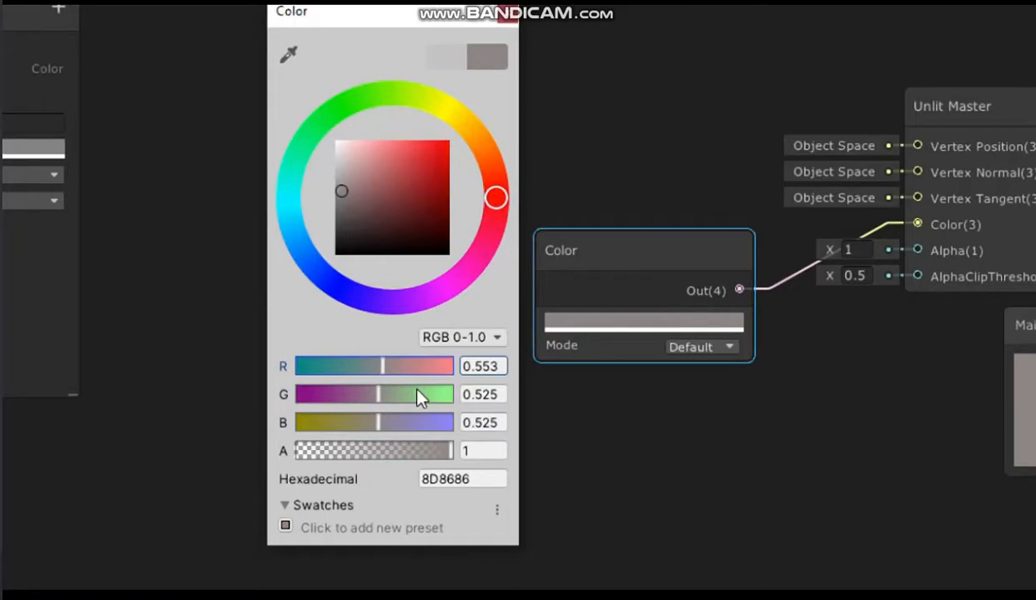
- Darken the Color node's colour to a dark grey with R 0.234, G 0.22 and B 0.22
{"action": "left_click_drag", "start_coordinate": [386, 369], "coordinate": [465, 379]}
{"action": "left_click_drag", "start_coordinate": [363, 395], "coordinate": [293, 396]}
{"action": "left_click_drag", "start_coordinate": [395, 427], "coordinate": [333, 426]}
{"action": "left_click", "coordinate": [375, 367]}
{"action": "left_click", "coordinate": [333, 395]}
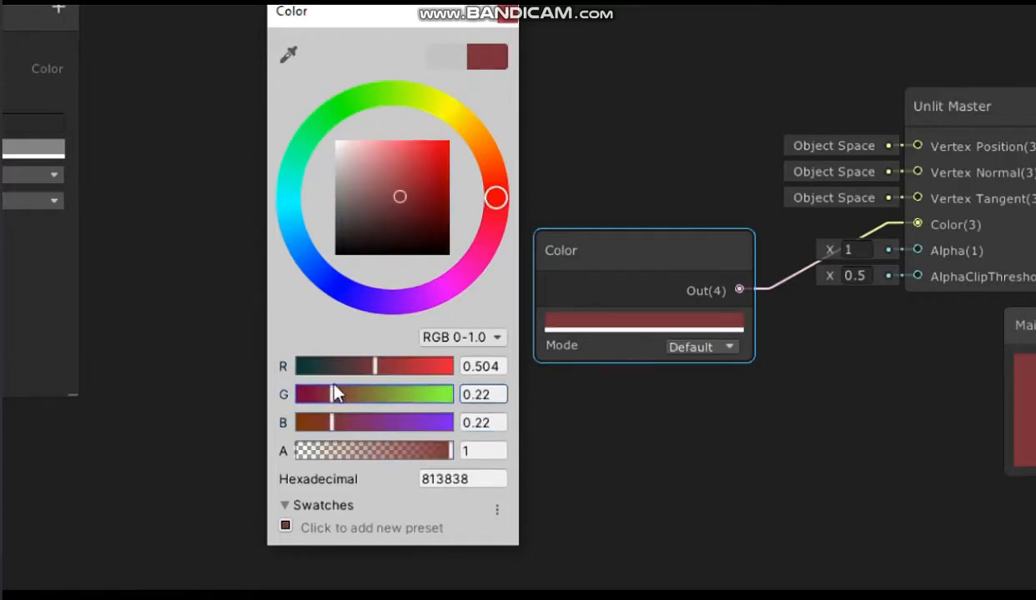
{"action": "left_click", "coordinate": [333, 367]}
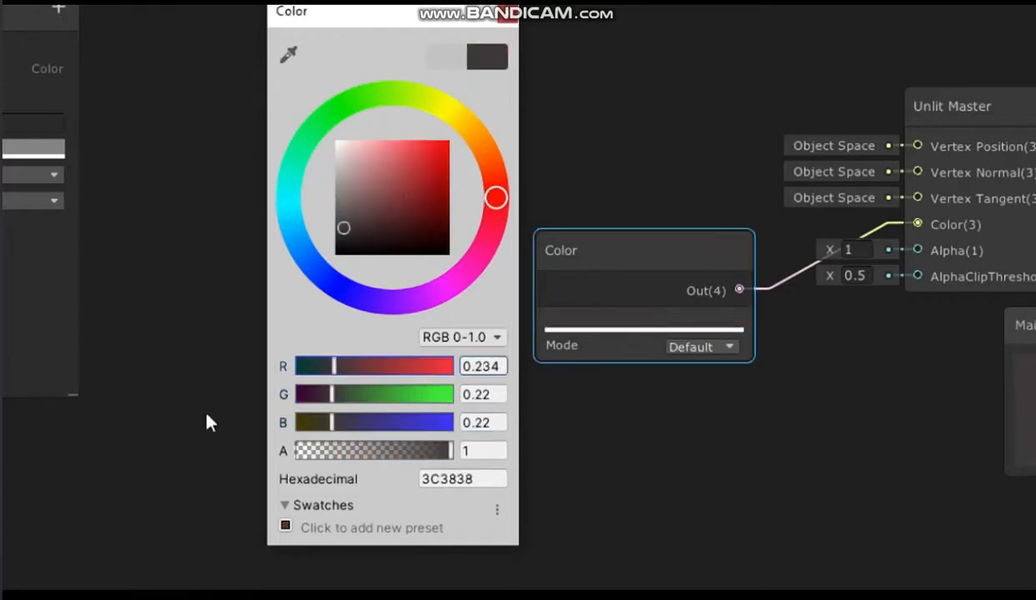
- Lower the Color node's colour to near black, with R 0.064, G 0.05 and B 0.057
{"action": "left_click", "coordinate": [310, 366]}
{"action": "left_click", "coordinate": [305, 396]}
{"action": "left_click", "coordinate": [310, 422]}
{"action": "left_click_drag", "start_coordinate": [311, 367], "coordinate": [307, 367]}
{"action": "left_click", "coordinate": [305, 423]}
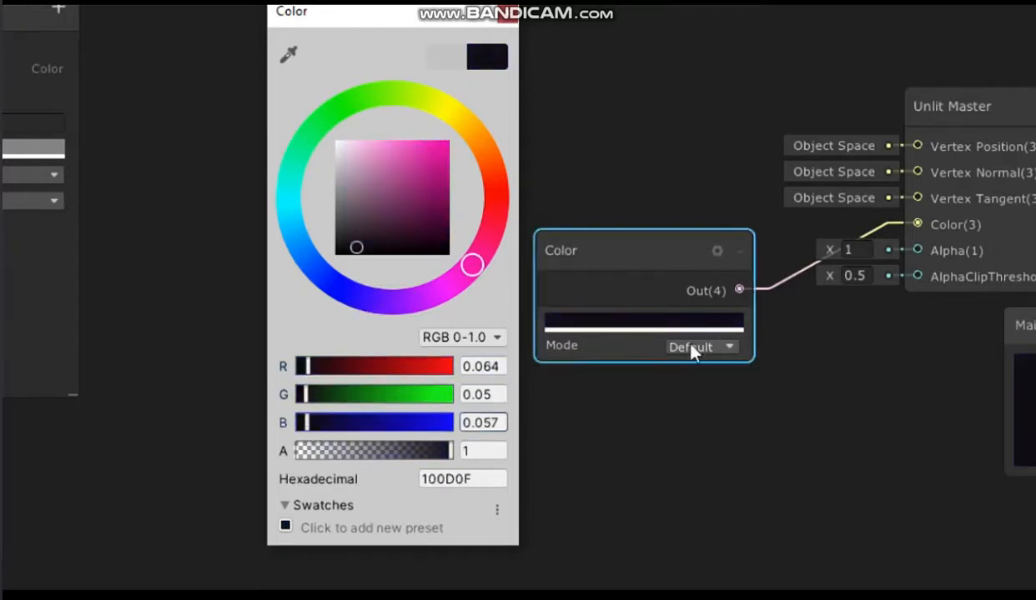
- Raise the Color node's R to 0.901 and bring G and B to about the same level for a near-white grey
{"action": "left_click", "coordinate": [434, 368]}
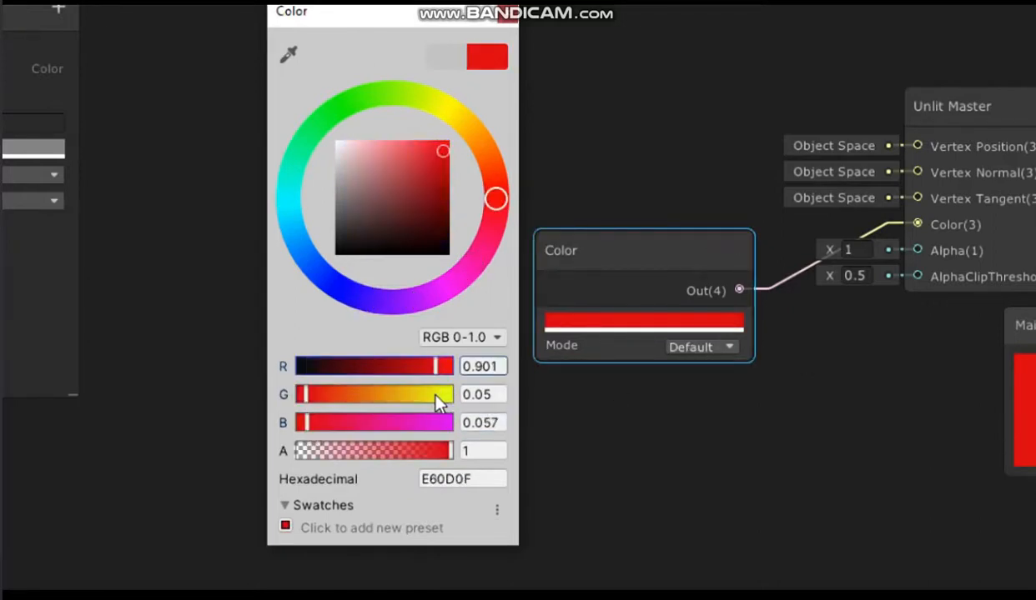
{"action": "left_click", "coordinate": [436, 395]}
{"action": "left_click", "coordinate": [435, 423]}
- Move the Color node farther left of the Unlit Master and place the Main Preview below the Unlit Master
{"action": "left_click_drag", "start_coordinate": [675, 244], "coordinate": [471, 238]}
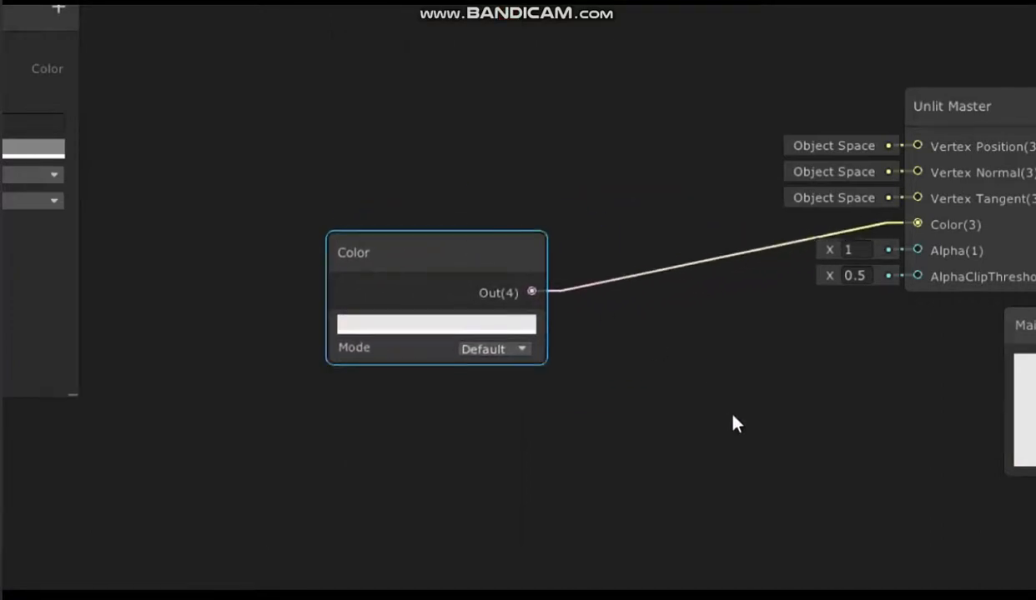
{"action": "middle_click_drag", "start_coordinate": [733, 423], "coordinate": [541, 461]}
{"action": "scroll", "coordinate": [619, 411], "scroll_direction": "down", "scroll_amount": 2}
{"action": "left_click_drag", "start_coordinate": [977, 328], "coordinate": [749, 379]}
{"action": "scroll", "coordinate": [386, 412], "scroll_direction": "up", "scroll_amount": 2}
{"action": "middle_click_drag", "start_coordinate": [431, 401], "coordinate": [394, 380]}
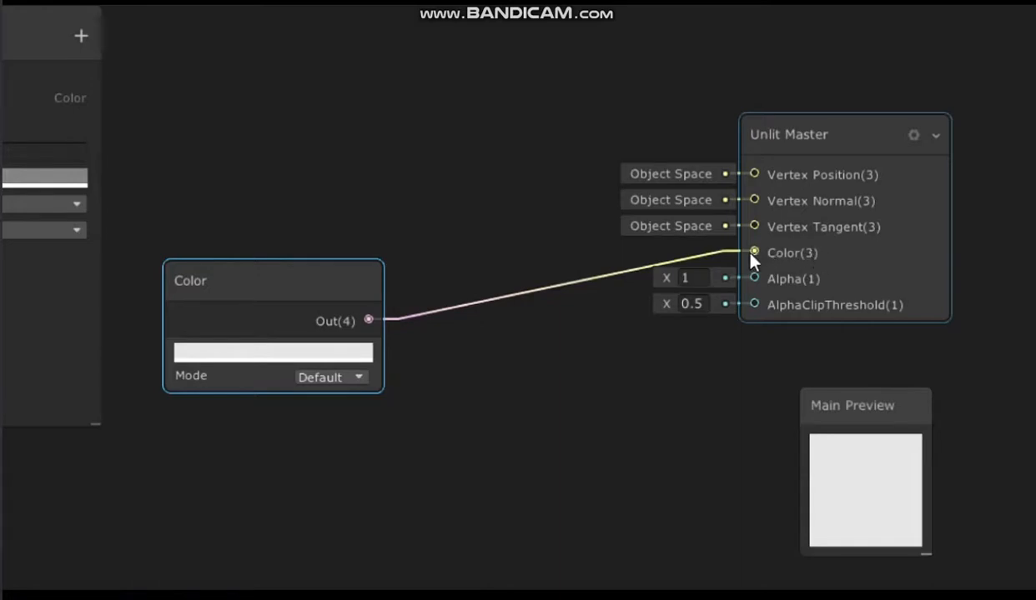
- Open the Color node's colour picker, go over its R, G and B channels and close it
{"action": "left_click", "coordinate": [314, 354]}
{"action": "left_click", "coordinate": [519, 395]}
{"action": "left_click", "coordinate": [520, 424]}
{"action": "left_click", "coordinate": [522, 451]}
{"action": "left_click", "coordinate": [529, 42]}
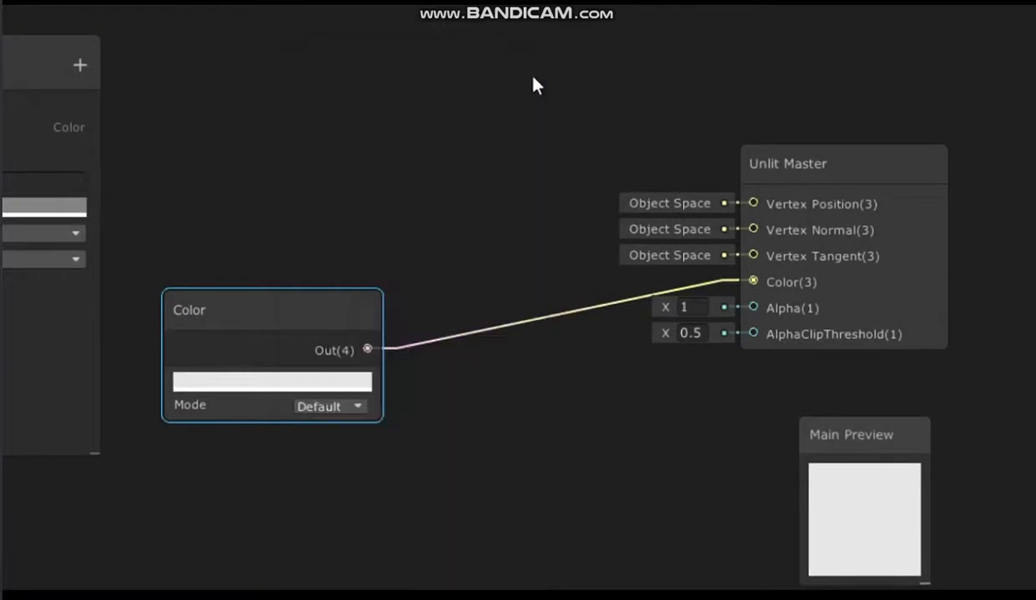
- Delete the Color node and create a Vector 1 node in its place
{"action": "key", "text": "Delete"}
{"action": "right_click", "coordinate": [351, 297]}
{"action": "left_click", "coordinate": [377, 311]}
{"action": "type", "text": "vec"}
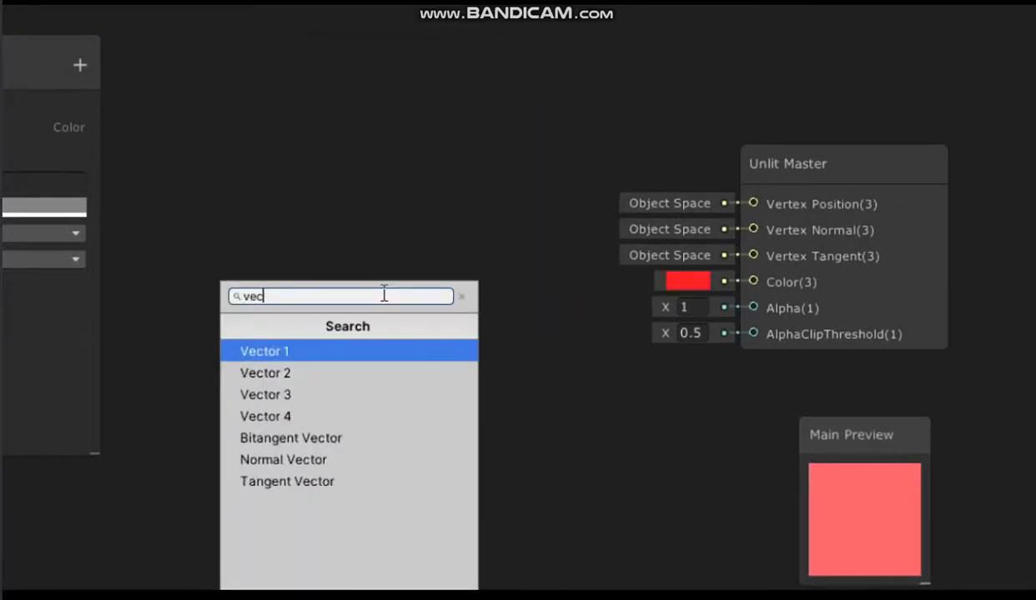
{"action": "key", "text": "Return"}
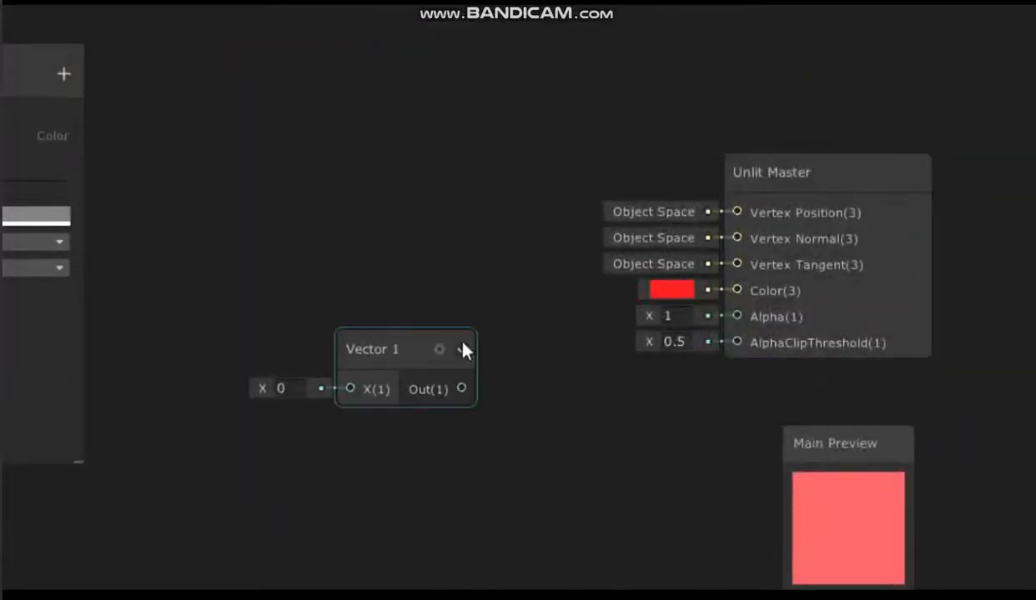
- Reposition the Vector 1 node, raise its X value above 0 and connect its Out(1) to the Unlit Master's Color(3)
{"action": "left_click_drag", "start_coordinate": [610, 399], "coordinate": [638, 356]}
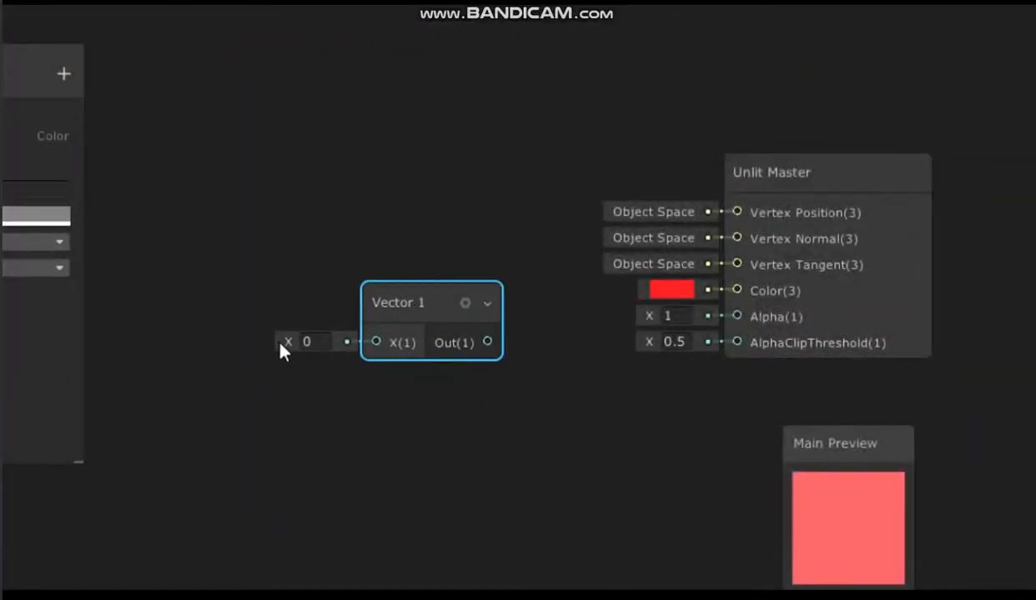
{"action": "left_click_drag", "start_coordinate": [302, 355], "coordinate": [324, 353]}
{"action": "left_click_drag", "start_coordinate": [487, 342], "coordinate": [738, 291]}
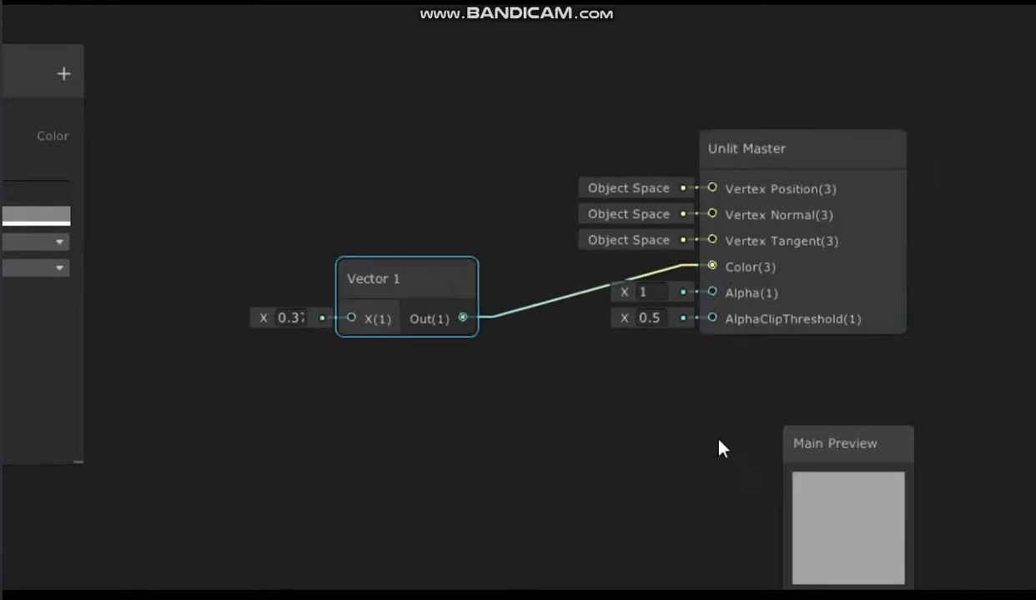
- Move the Main Preview up just below the Unlit Master and set the Vector 1 node's X to 1
{"action": "left_click_drag", "start_coordinate": [817, 424], "coordinate": [780, 376]}
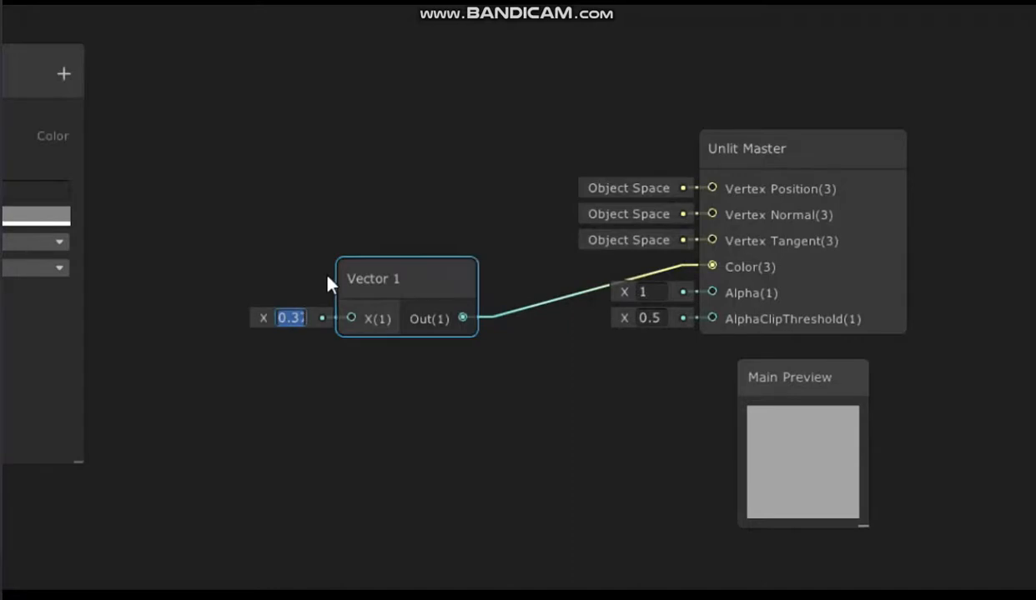
{"action": "type", "text": "1"}
{"action": "left_click_drag", "start_coordinate": [292, 319], "coordinate": [252, 312]}
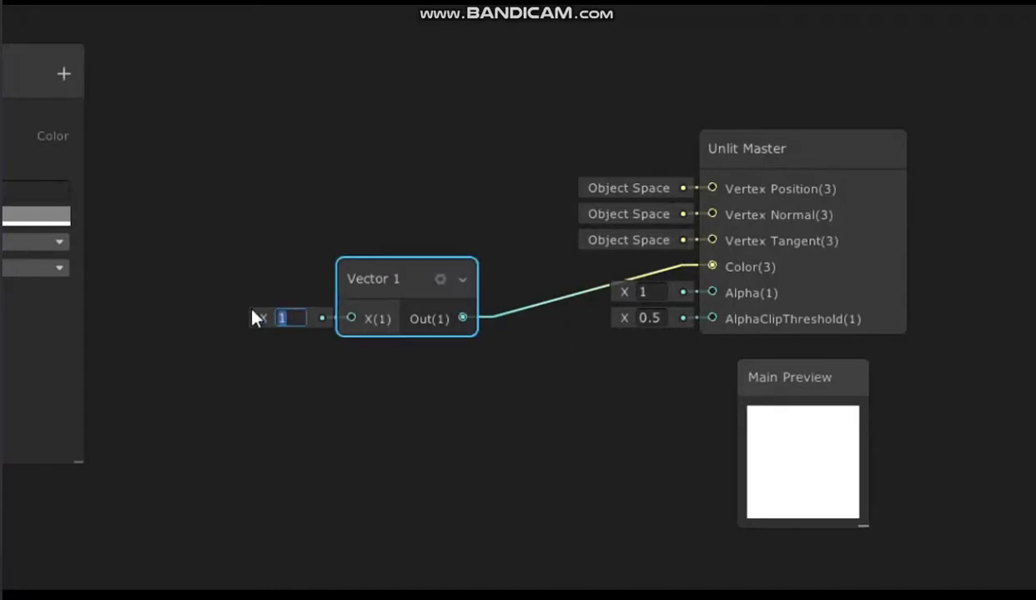
- Create a new Color node above the Vector 1 node
{"action": "right_click", "coordinate": [315, 75]}
{"action": "left_click", "coordinate": [326, 81]}
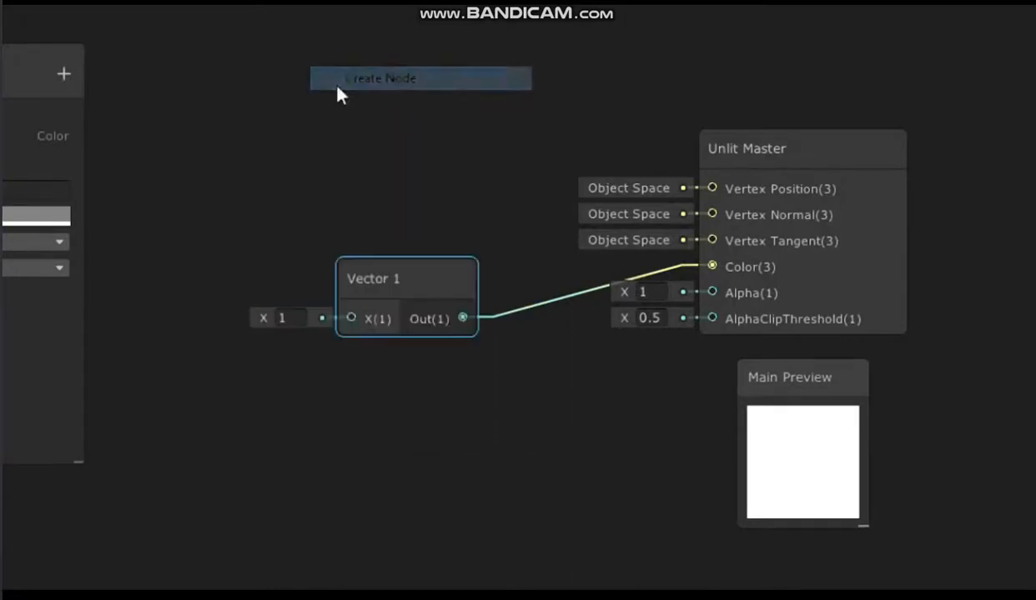
{"action": "type", "text": "ol"}
{"action": "key", "text": "BackSpace"}
{"action": "key", "text": "BackSpace"}
{"action": "type", "text": "color"}
{"action": "key", "text": "Return"}
- Set the new Color node to opaque white, with R, G, B and A at 1, and close the colour picker
{"action": "left_click", "coordinate": [492, 185]}
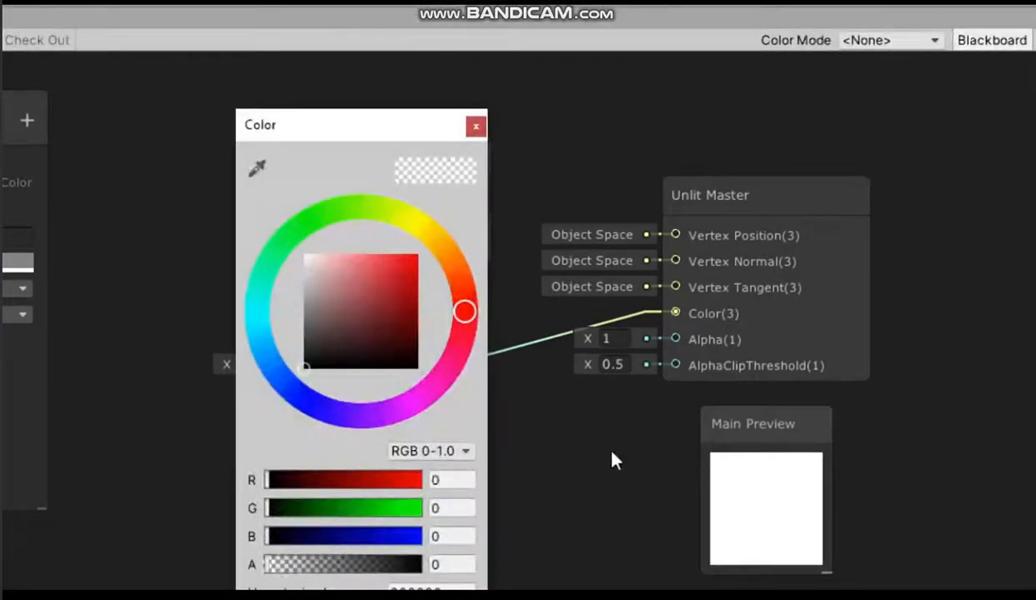
{"action": "left_click", "coordinate": [416, 459]}
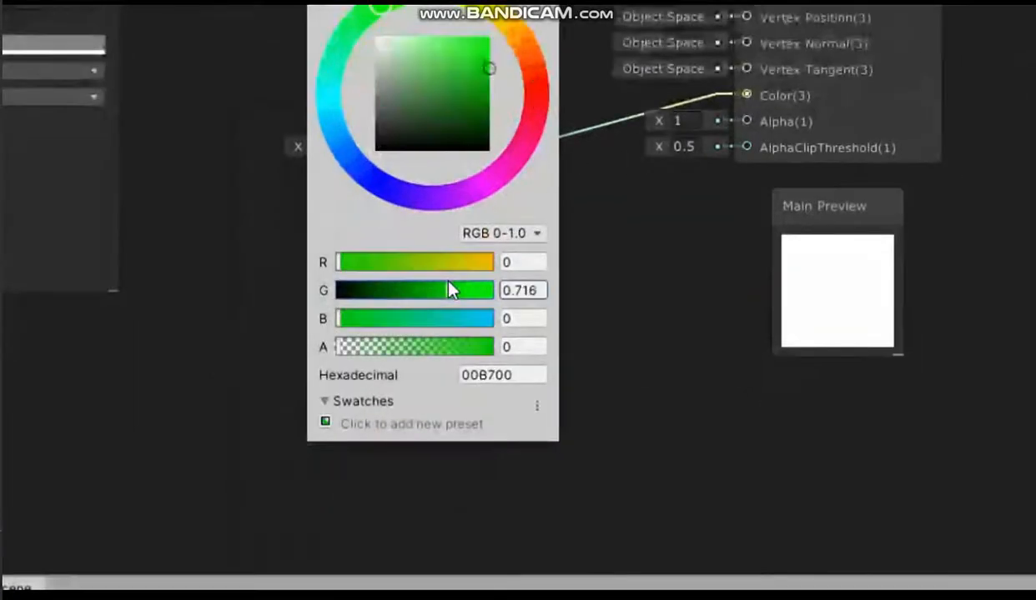
{"action": "left_click_drag", "start_coordinate": [448, 282], "coordinate": [500, 288]}
{"action": "left_click_drag", "start_coordinate": [482, 263], "coordinate": [505, 265]}
{"action": "left_click_drag", "start_coordinate": [480, 318], "coordinate": [511, 322]}
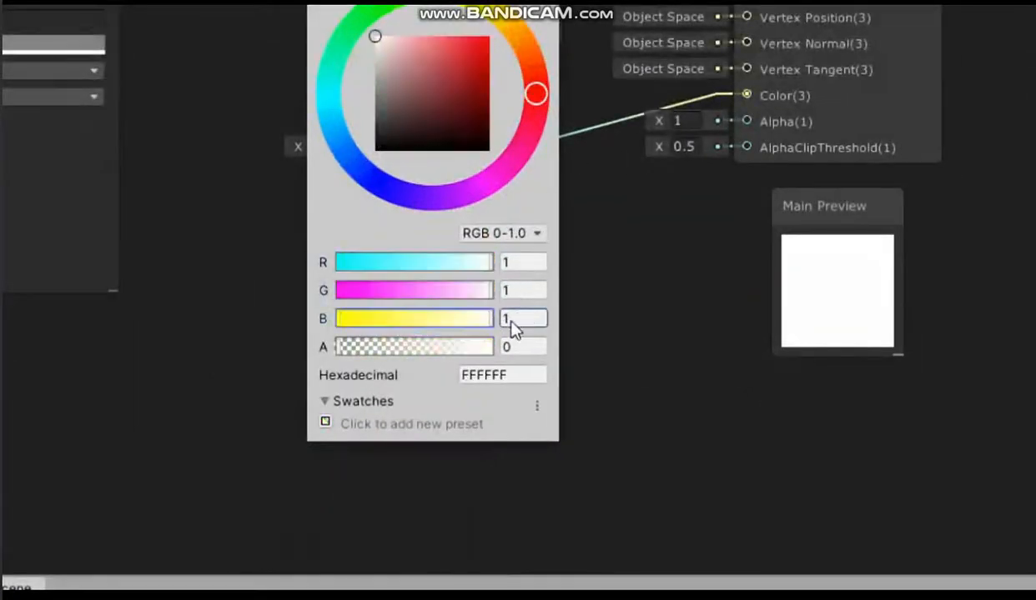
{"action": "left_click_drag", "start_coordinate": [425, 350], "coordinate": [507, 346]}
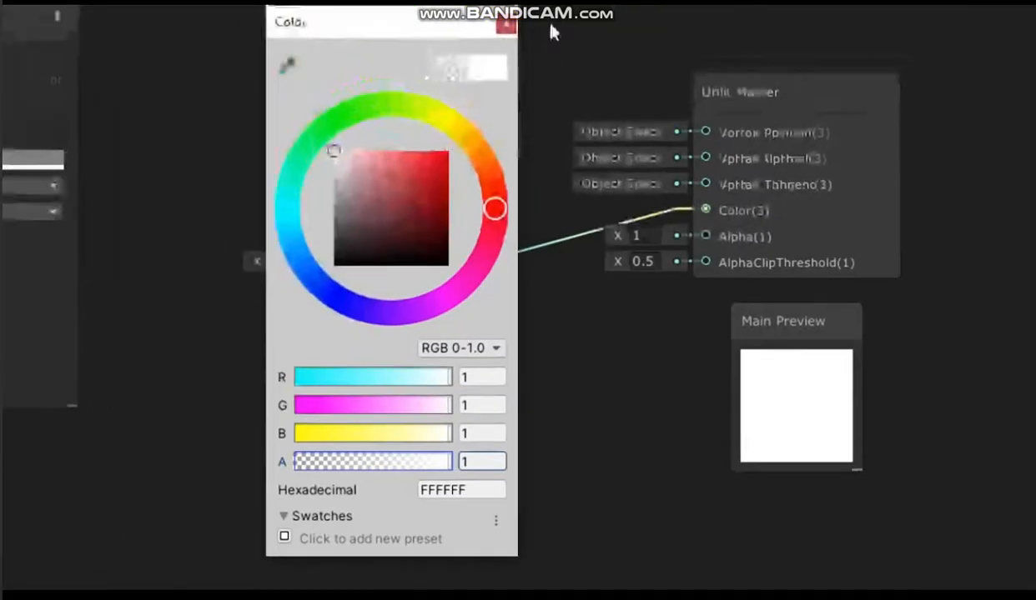
{"action": "left_click", "coordinate": [508, 25]}
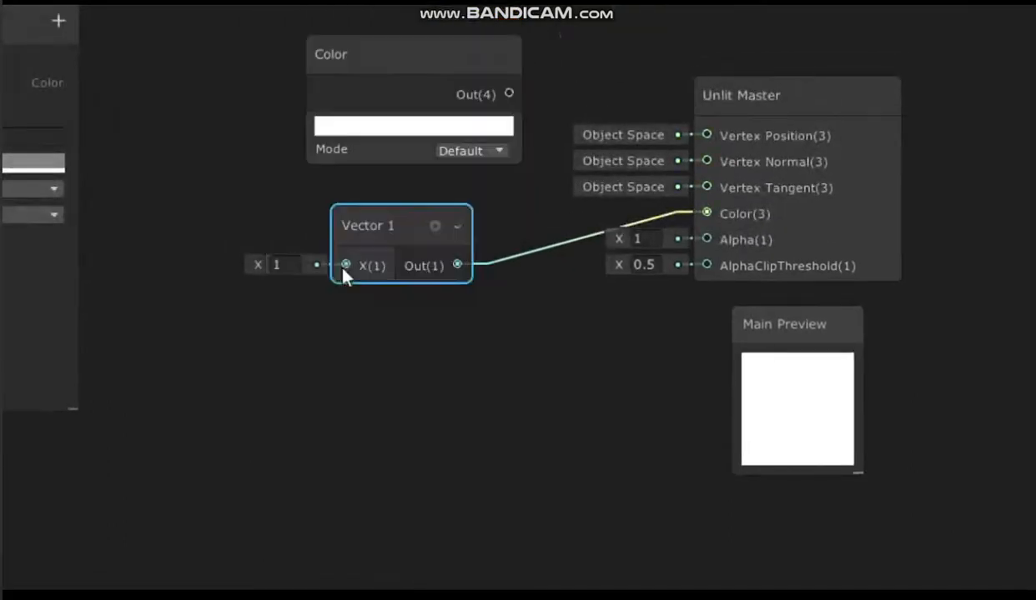
- Try X values of 0, 0.5, 0.25 and 0.75 on the Vector 1 node
{"action": "left_click", "coordinate": [290, 264]}
{"action": "type", "text": "0"}
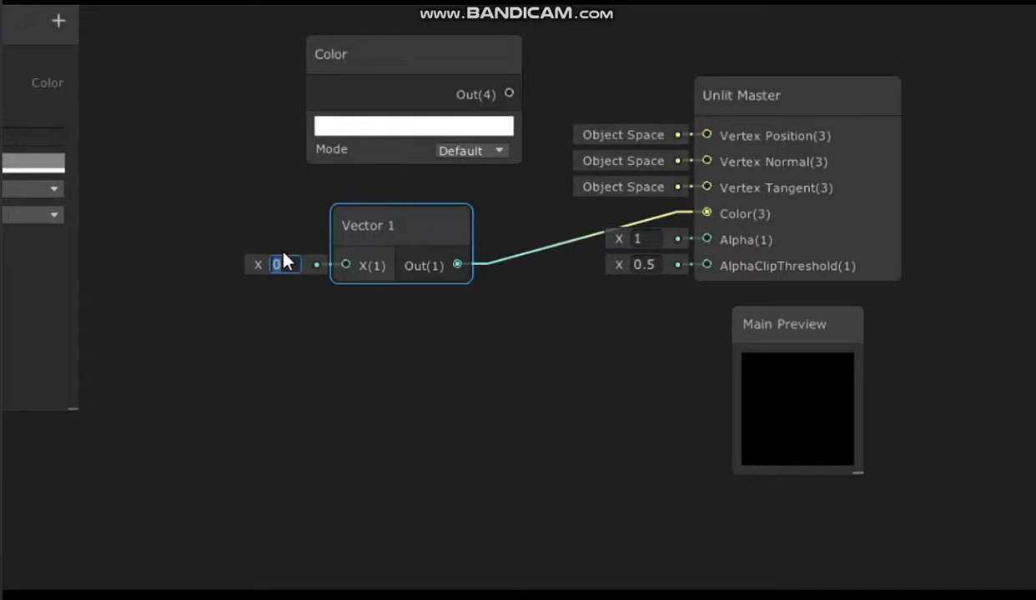
{"action": "type", "text": ".5"}
{"action": "key", "text": "Return"}
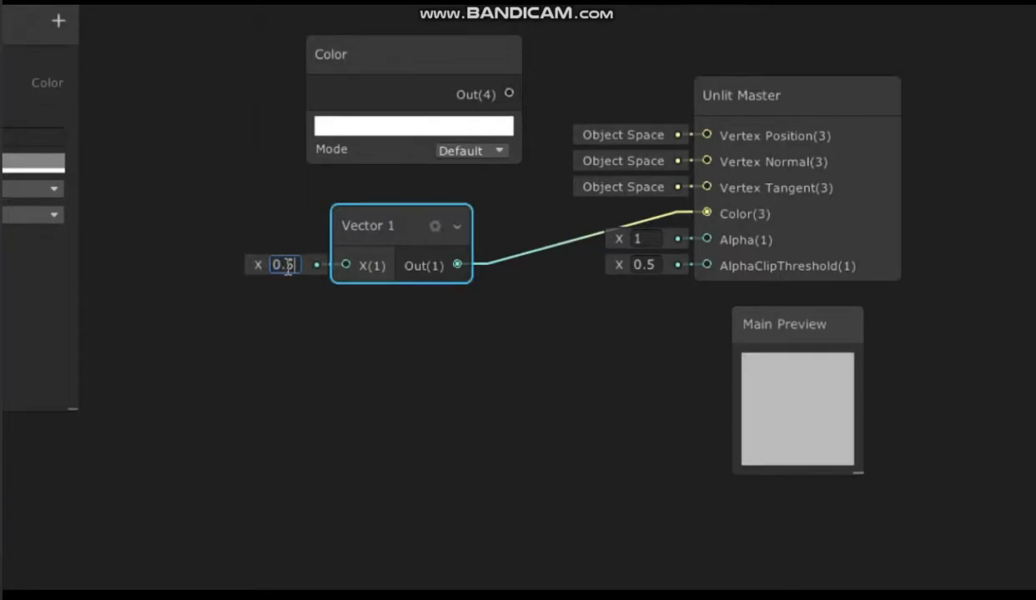
{"action": "type", "text": "0.25"}
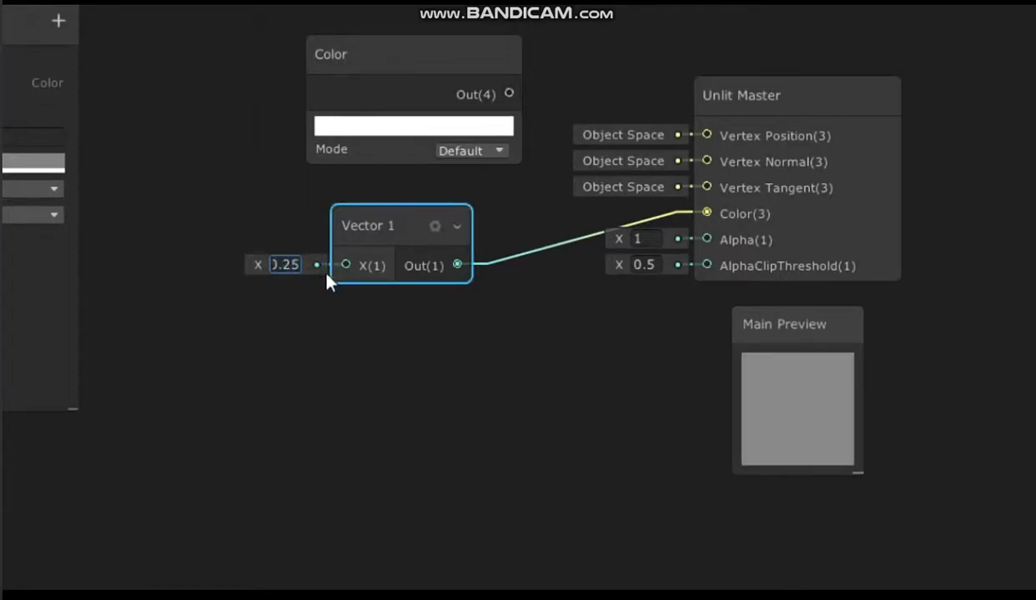
{"action": "mouse_move", "coordinate": [258, 265]}
{"action": "left_mouse_down"}
{"action": "mouse_move", "coordinate": [250, 264]}
{"action": "mouse_move", "coordinate": [296, 256]}
{"action": "mouse_move", "coordinate": [226, 263]}
{"action": "mouse_move", "coordinate": [254, 266]}
{"action": "left_mouse_up"}
{"action": "left_click", "coordinate": [286, 261]}
- Set the Color node to a mid grey with R 0.518, G 0.539 and B 0.546, and close the colour picker
{"action": "left_click", "coordinate": [414, 124]}
{"action": "left_click", "coordinate": [427, 124]}
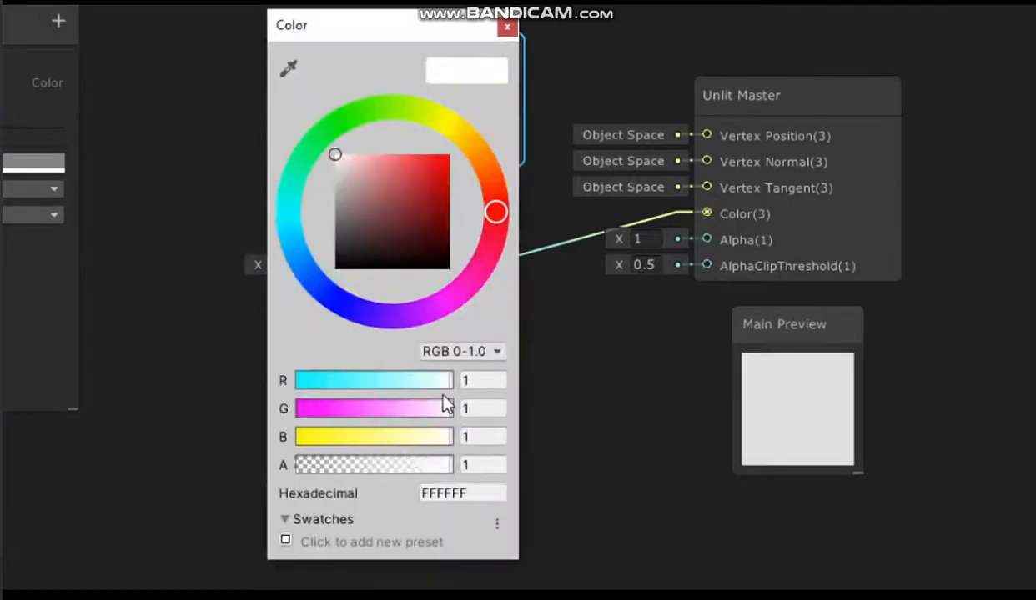
{"action": "left_click", "coordinate": [377, 381]}
{"action": "left_click", "coordinate": [380, 408]}
{"action": "left_click", "coordinate": [381, 437]}
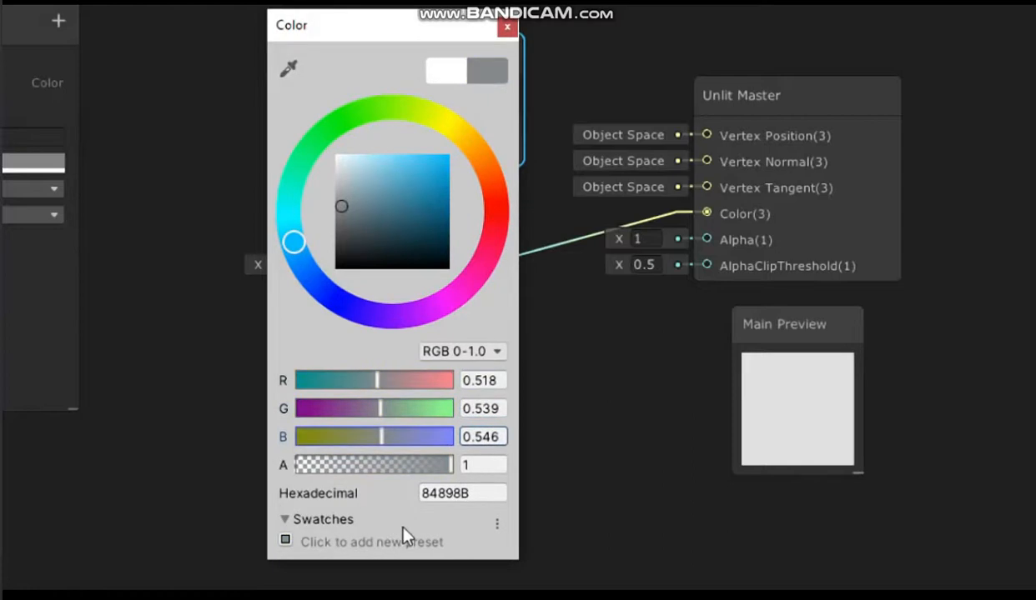
{"action": "left_click", "coordinate": [506, 27]}
- Delete the Vector 1 node and connect the Color node's Out(4) to the Unlit Master's Color(3)
{"action": "left_click", "coordinate": [438, 237]}
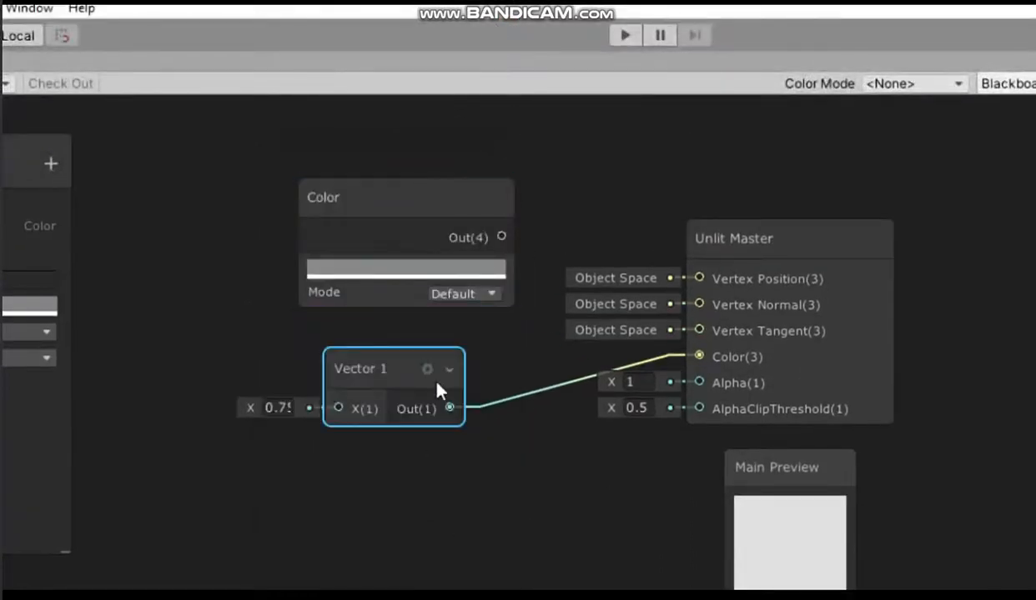
{"action": "key", "text": "Delete"}
{"action": "left_click_drag", "start_coordinate": [501, 237], "coordinate": [698, 357]}
- Change the Color node to a saturated blue with R 0, G 0.433 and B 1, and close the colour picker
{"action": "left_click", "coordinate": [402, 267]}
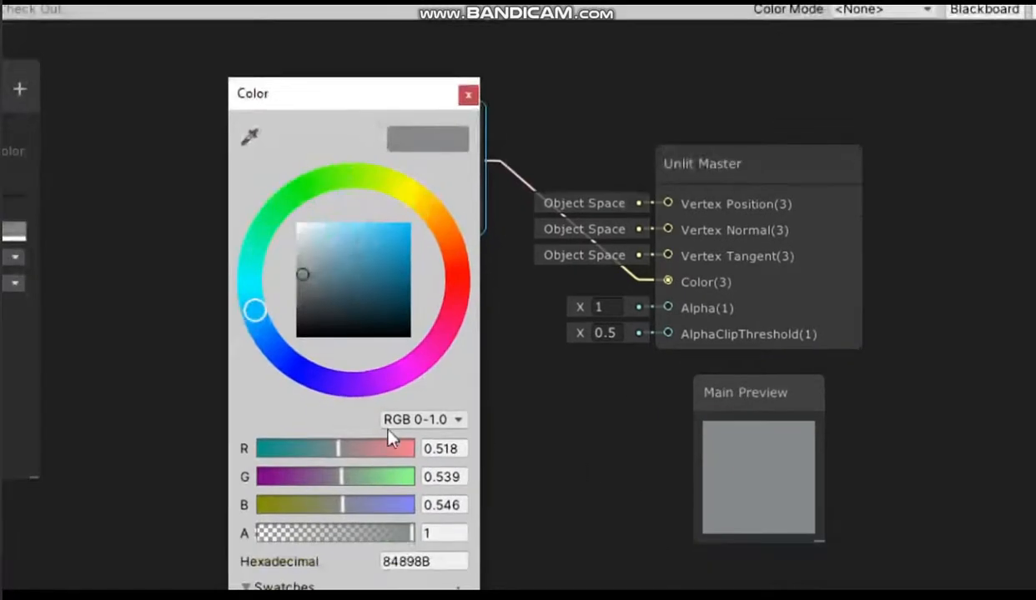
{"action": "left_click", "coordinate": [383, 528]}
{"action": "left_click_drag", "start_coordinate": [352, 455], "coordinate": [257, 454]}
{"action": "left_click", "coordinate": [374, 477]}
{"action": "left_click_drag", "start_coordinate": [374, 482], "coordinate": [398, 478]}
{"action": "left_click_drag", "start_coordinate": [320, 506], "coordinate": [417, 506]}
{"action": "left_click_drag", "start_coordinate": [368, 477], "coordinate": [324, 479]}
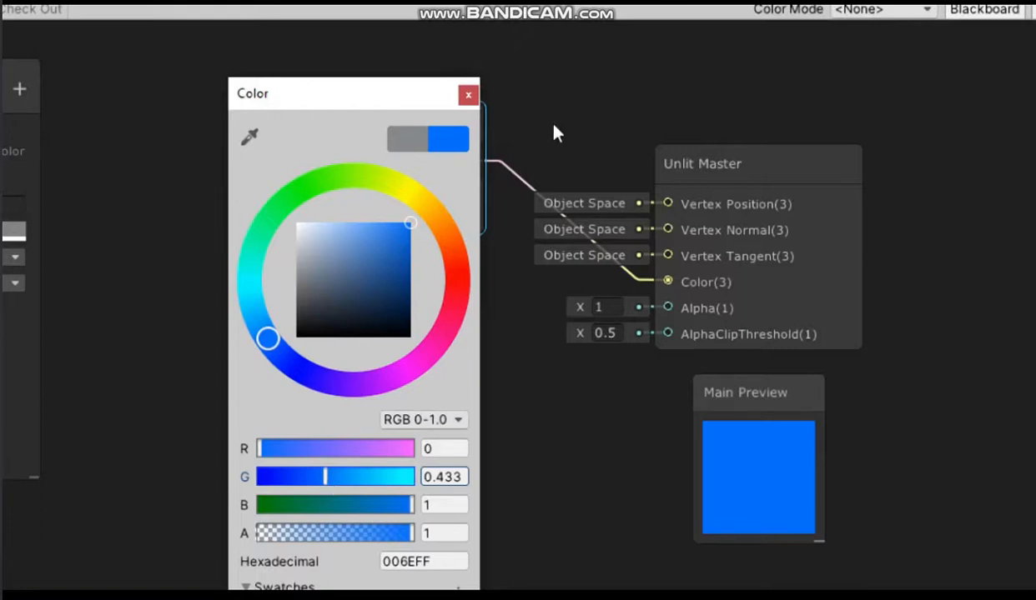
{"action": "left_click", "coordinate": [467, 95]}
- Delete the Color node feeding the Unlit Master
{"action": "left_click_drag", "start_coordinate": [363, 132], "coordinate": [343, 228]}
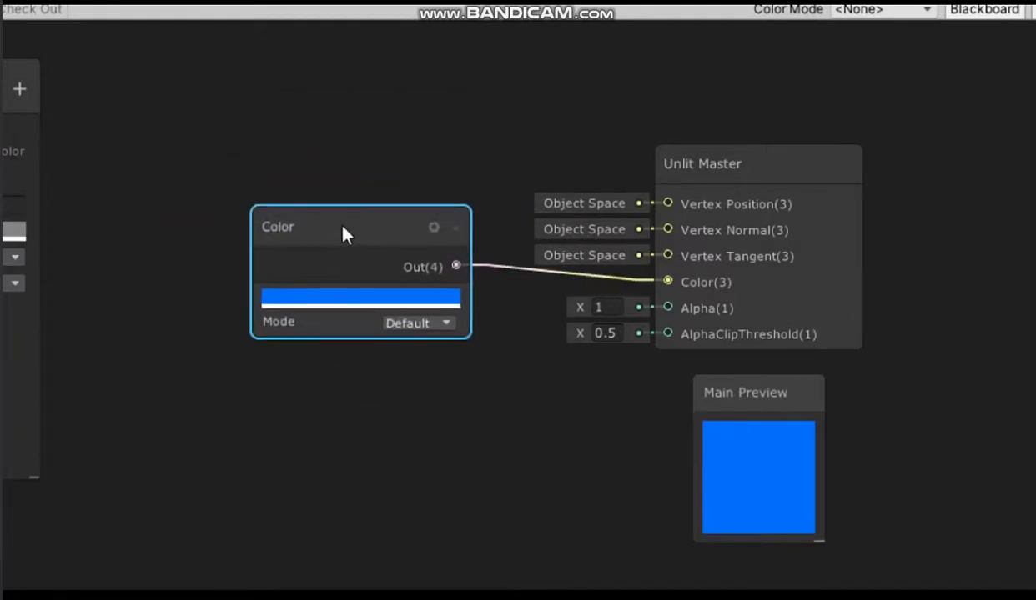
{"action": "key", "text": "Delete"}
{"action": "left_click", "coordinate": [657, 300]}
{"action": "left_click", "coordinate": [247, 314]}
{"action": "scroll", "coordinate": [164, 240], "scroll_direction": "down", "scroll_amount": 3}
{"action": "scroll", "coordinate": [178, 254], "scroll_direction": "up", "scroll_amount": 3}
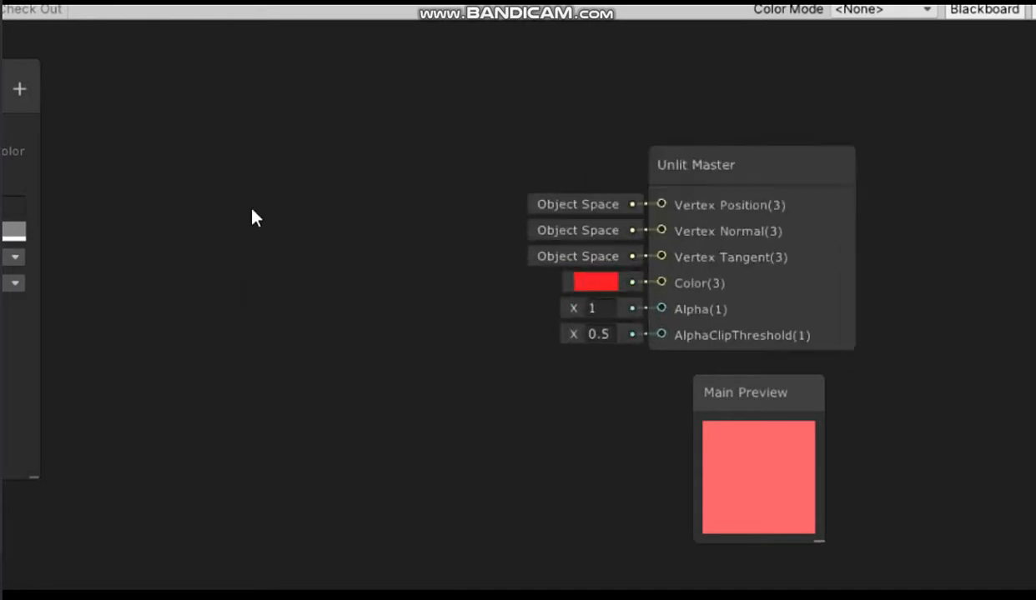
- Close the Loupe screen magnifier and return to Unity after a brief look at Discord
{"action": "left_click", "coordinate": [10, 587]}
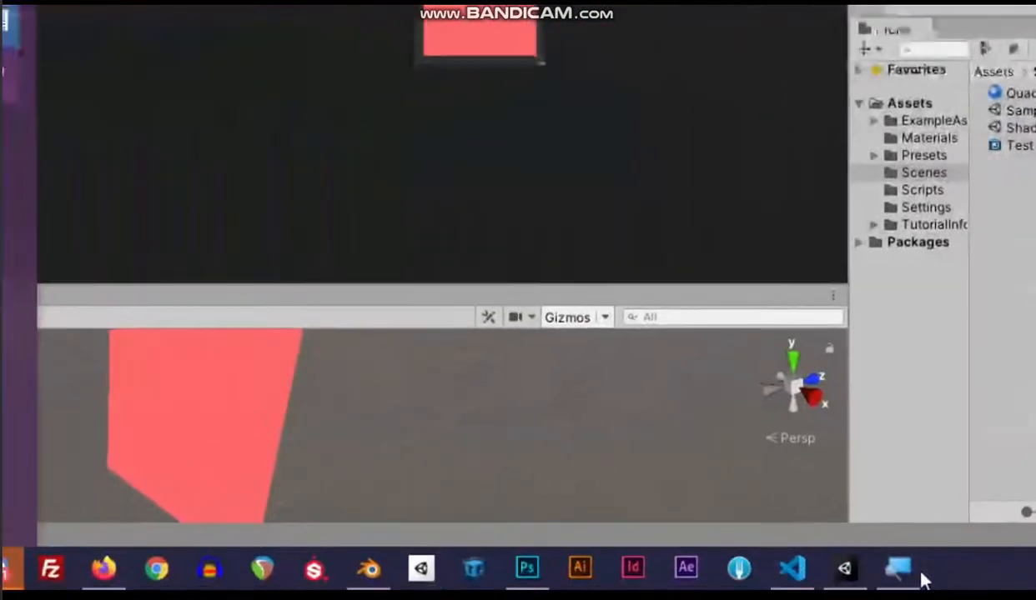
{"action": "left_click", "coordinate": [899, 570]}
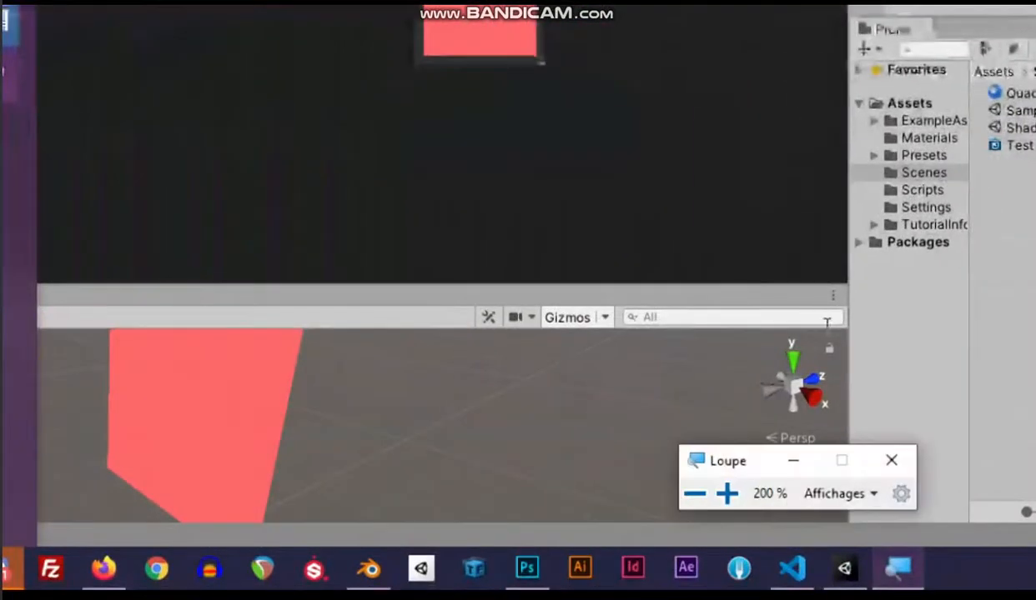
{"action": "left_click", "coordinate": [895, 463]}
{"action": "left_click", "coordinate": [334, 579]}
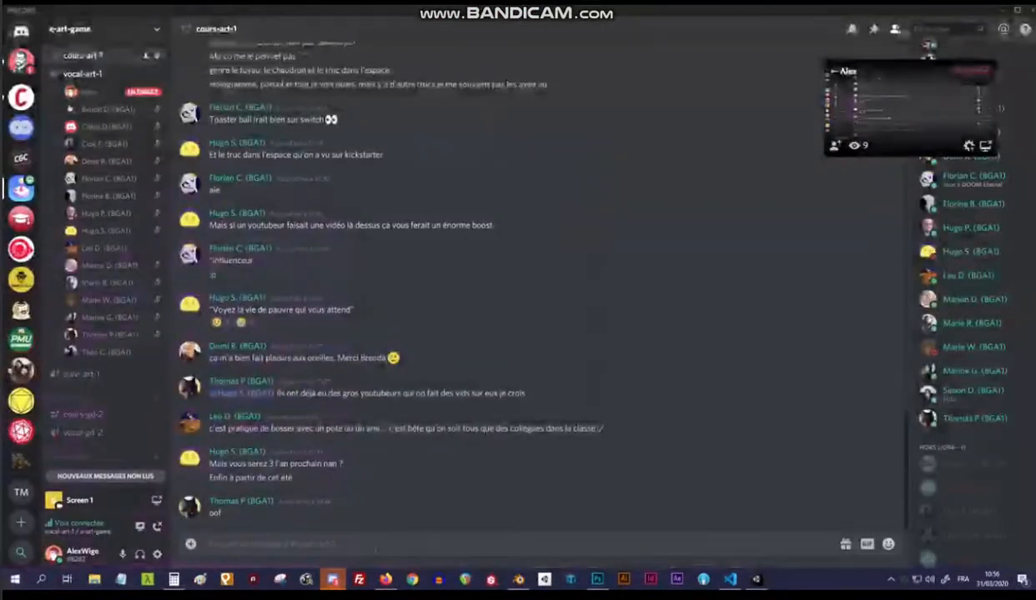
{"action": "left_click", "coordinate": [331, 577]}
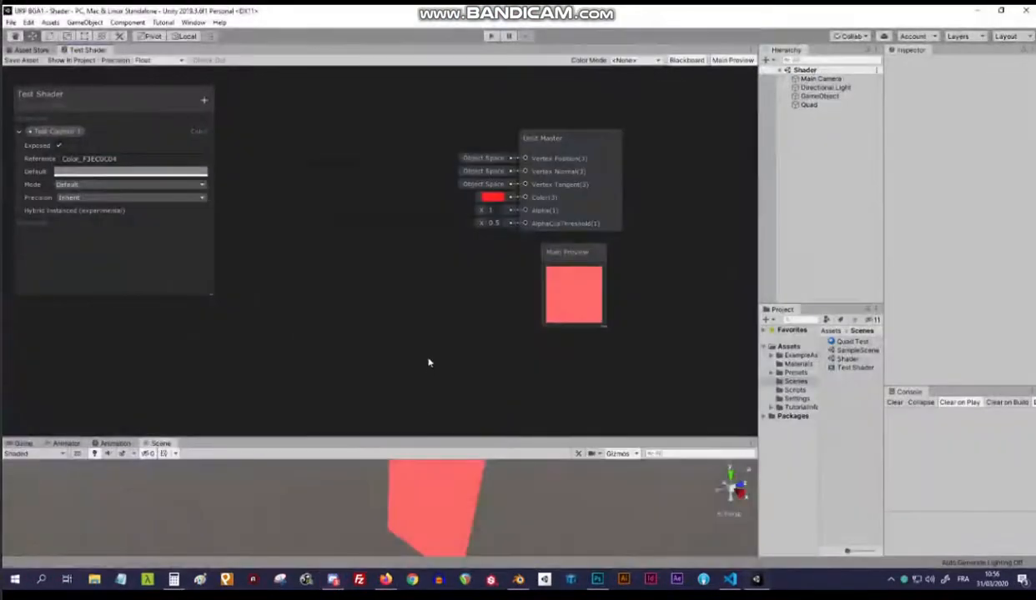
- Place the Test Couleur 1 property in the graph and connect it to the Unlit Master's Color(3)
{"action": "left_click_drag", "start_coordinate": [58, 132], "coordinate": [298, 172]}
{"action": "left_click_drag", "start_coordinate": [367, 172], "coordinate": [524, 196]}
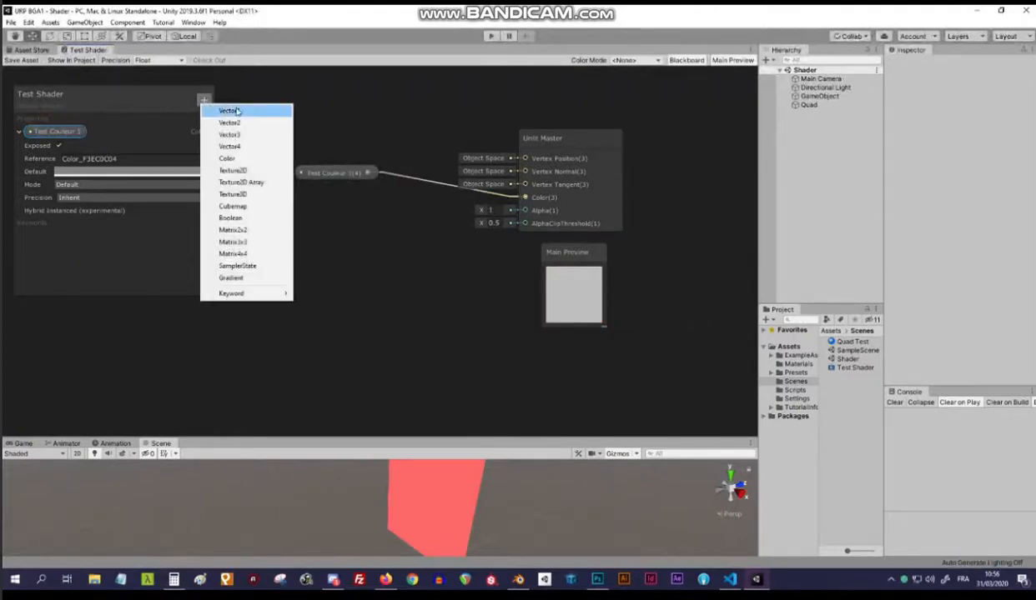
- Add a Vector1 property named Test Vector 1 and set its value to 0.6 on the Quad Test material
{"action": "left_click", "coordinate": [236, 114]}
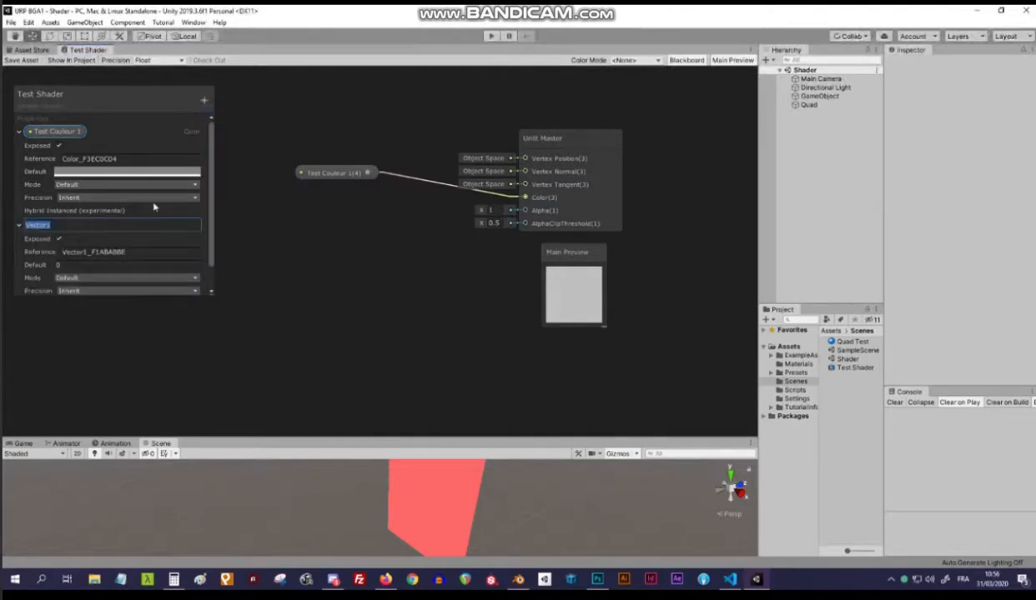
{"action": "type", "text": "Test"}
{"action": "key", "text": "Return"}
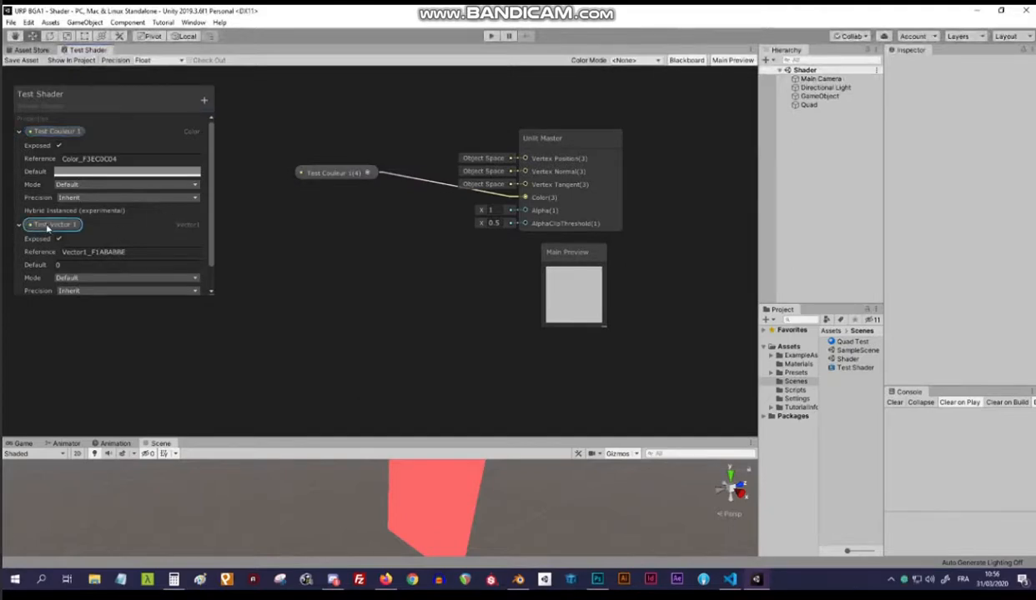
{"action": "left_click", "coordinate": [842, 343]}
{"action": "left_click_drag", "start_coordinate": [935, 108], "coordinate": [960, 100]}
- Add a Vector2 property with its default name and save the shader asset
{"action": "left_click", "coordinate": [203, 100]}
{"action": "left_click", "coordinate": [241, 120]}
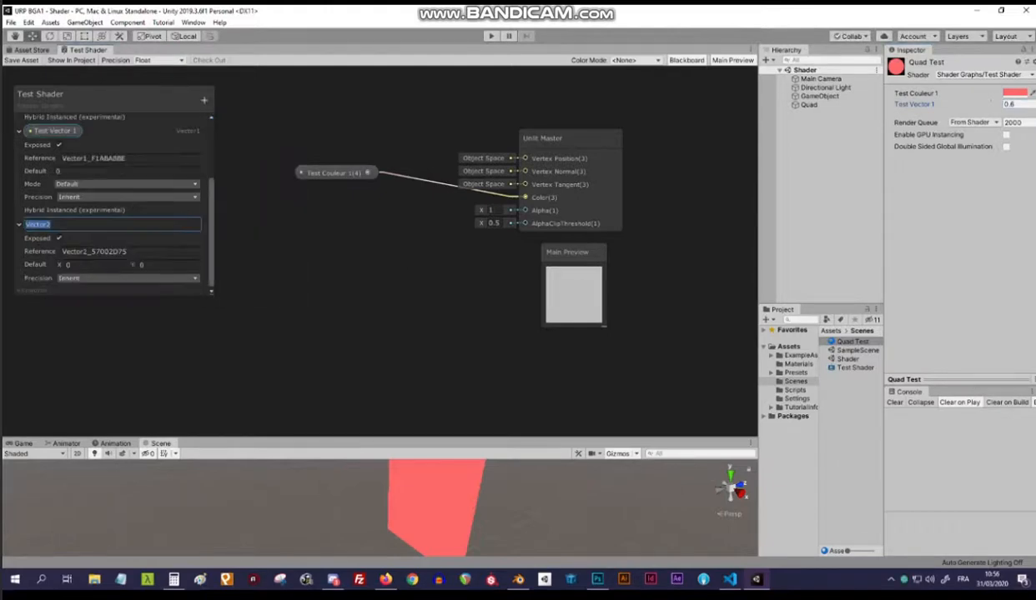
{"action": "key", "text": "Return"}
{"action": "left_click", "coordinate": [25, 62]}
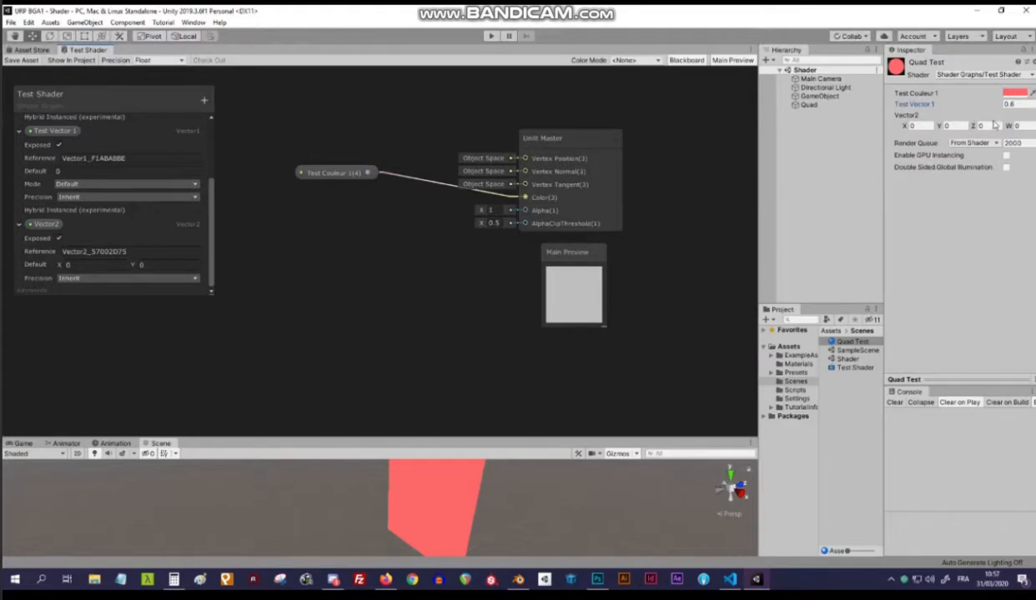
- Set the Quad Test material's Vector2 values to X 0.27, Y 0.31, Z 0.41 and W 0.12
{"action": "left_click", "coordinate": [914, 125]}
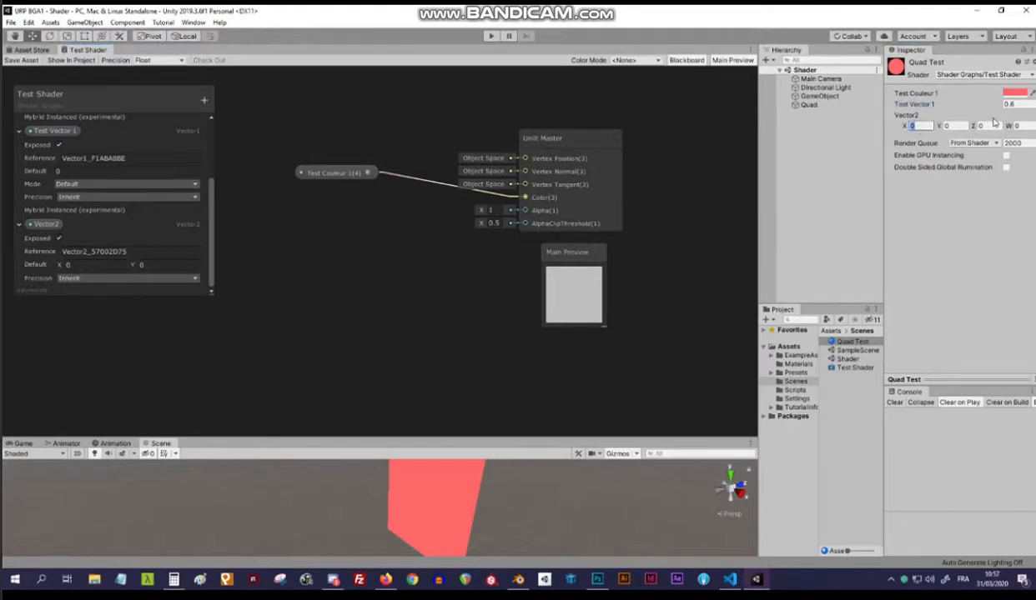
{"action": "type", "text": "0.27"}
{"action": "left_click", "coordinate": [945, 126]}
{"action": "type", "text": "0.31"}
{"action": "left_click", "coordinate": [978, 126]}
{"action": "type", "text": "0.22"}
{"action": "left_click_drag", "start_coordinate": [1008, 126], "coordinate": [1017, 126]}
- Delete the Vector2 property, move the Test Couleur 1 node closer to the Unlit Master and save the shader asset
{"action": "left_click", "coordinate": [52, 226]}
{"action": "right_click", "coordinate": [51, 226]}
{"action": "left_click", "coordinate": [73, 238]}
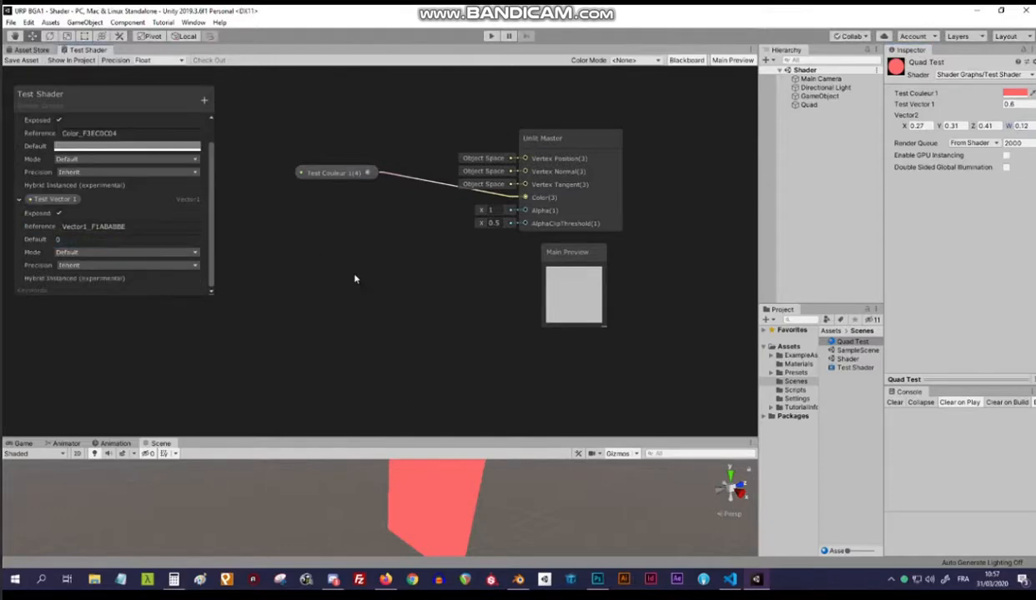
{"action": "left_click_drag", "start_coordinate": [368, 172], "coordinate": [363, 201]}
{"action": "left_click", "coordinate": [341, 217]}
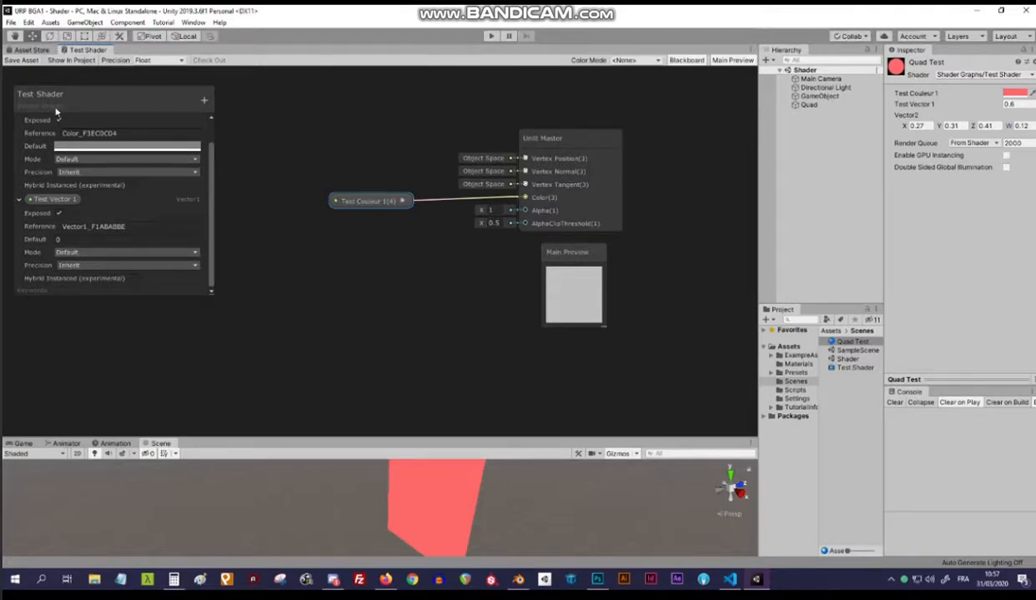
{"action": "left_click", "coordinate": [21, 60]}
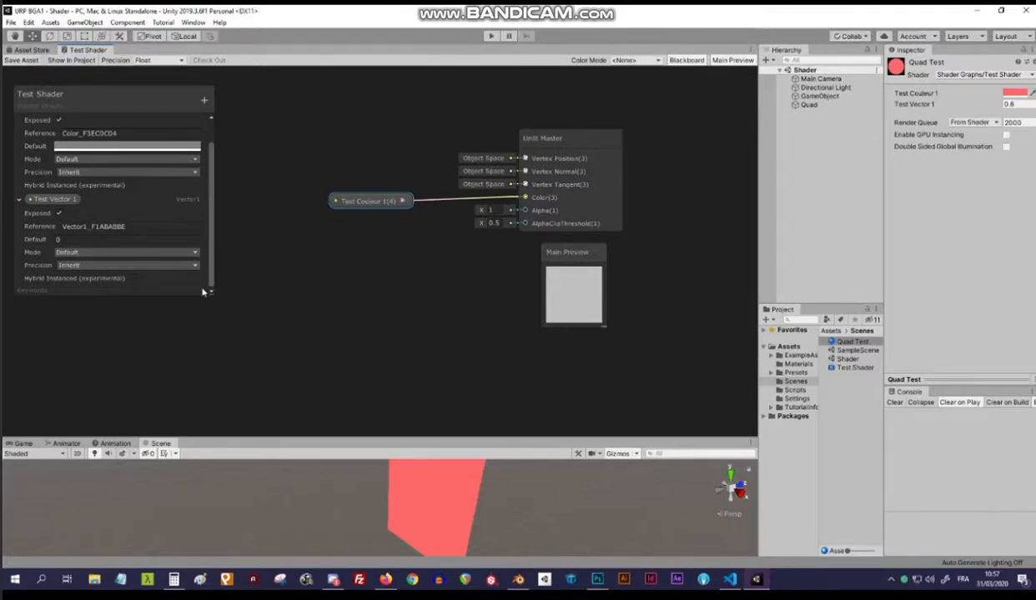
- Enlarge the Blackboard to fit both properties and raise Test Vector 1 to 1.87 on the Quad Test material
{"action": "left_click_drag", "start_coordinate": [210, 296], "coordinate": [208, 383]}
{"action": "left_click", "coordinate": [67, 226]}
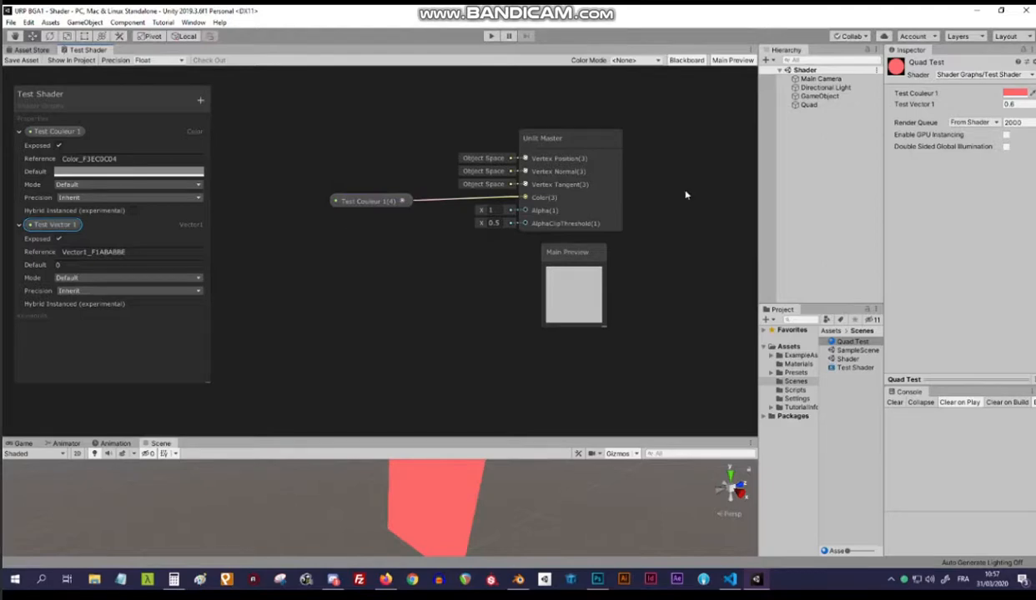
{"action": "mouse_move", "coordinate": [947, 110]}
{"action": "left_mouse_down"}
{"action": "mouse_move", "coordinate": [961, 103]}
{"action": "mouse_move", "coordinate": [918, 100]}
{"action": "mouse_move", "coordinate": [992, 107]}
{"action": "mouse_move", "coordinate": [947, 110]}
{"action": "left_mouse_up"}
- Replace the Test Couleur 1 node with the Test Vector 1 property, connected to the Unlit Master's Color(3)
{"action": "left_click", "coordinate": [397, 200]}
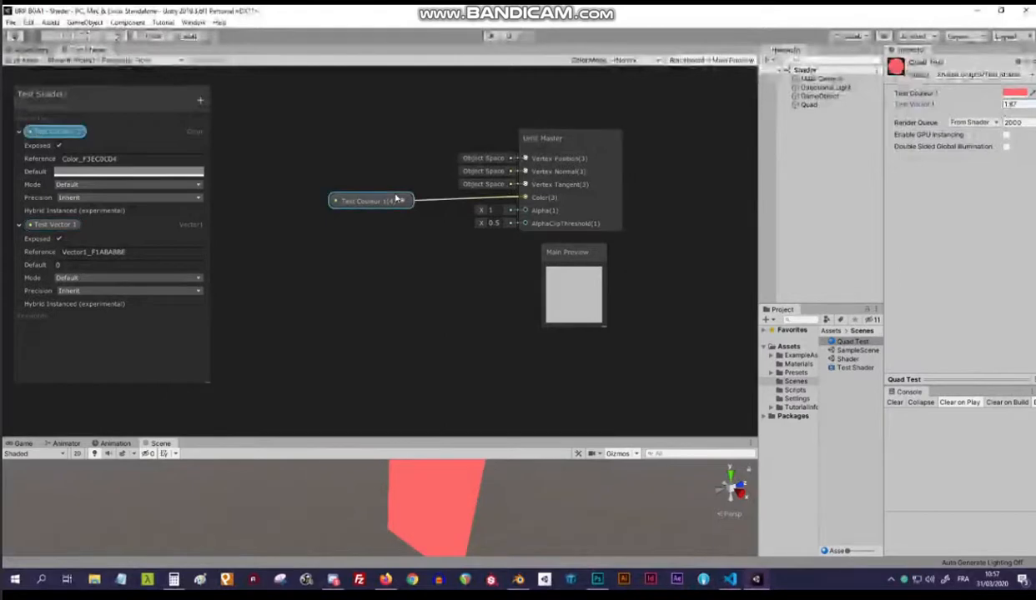
{"action": "key", "text": "Delete"}
{"action": "left_click_drag", "start_coordinate": [42, 226], "coordinate": [311, 183]}
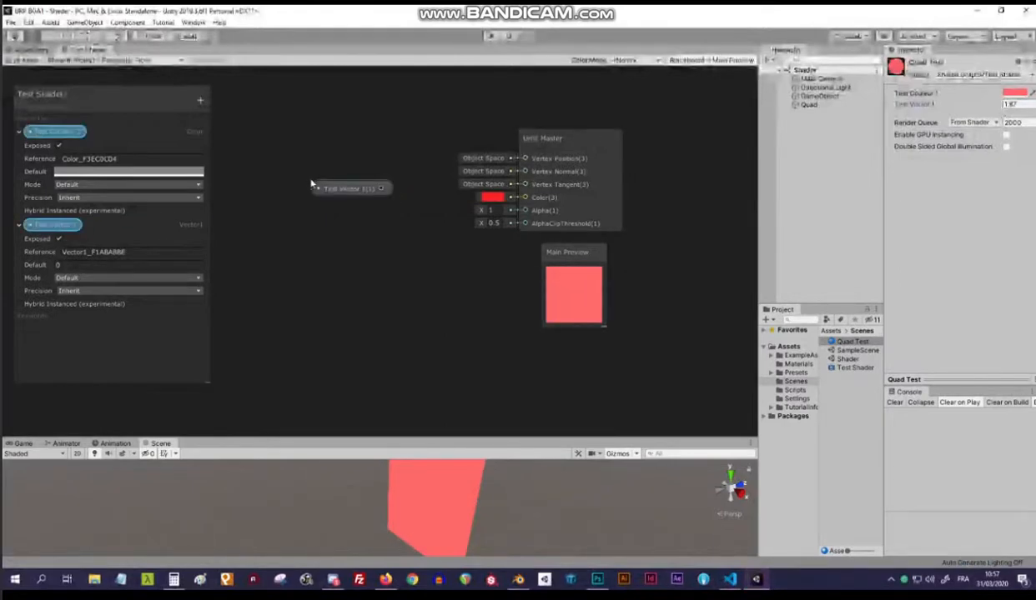
{"action": "left_click_drag", "start_coordinate": [381, 189], "coordinate": [524, 197]}
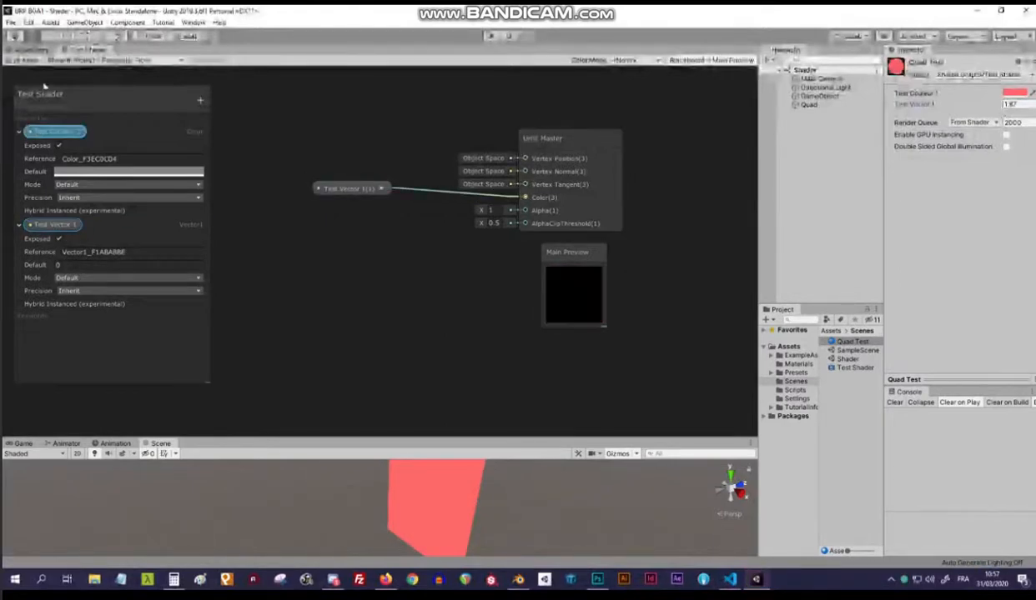
- Vary Test Vector 1 above and below 1 on the Quad Test material, finishing at 1.25
{"action": "left_click_drag", "start_coordinate": [968, 110], "coordinate": [1003, 104]}
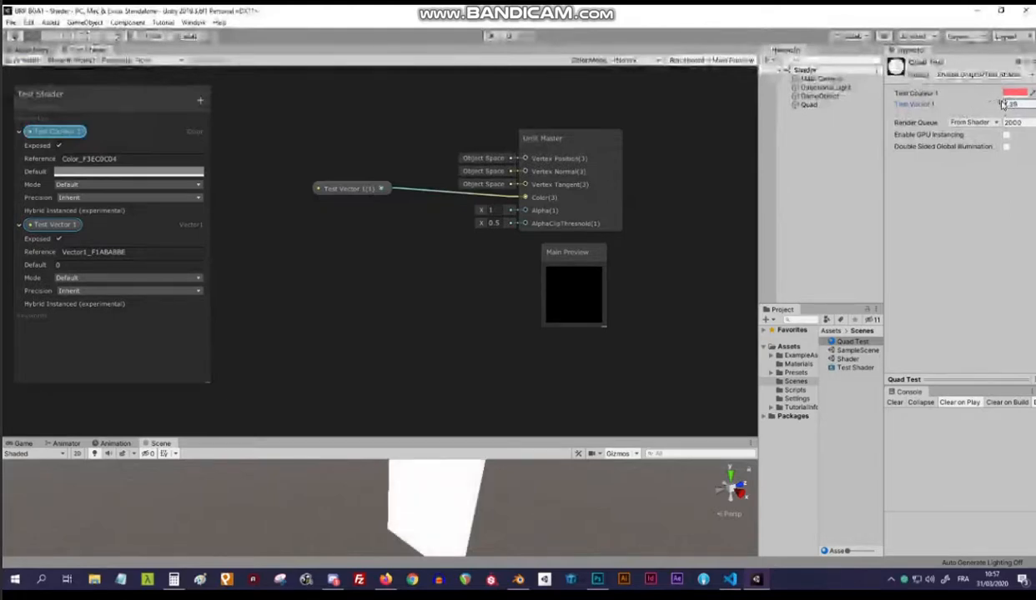
{"action": "mouse_move", "coordinate": [910, 109]}
{"action": "left_mouse_down"}
{"action": "mouse_move", "coordinate": [889, 107]}
{"action": "mouse_move", "coordinate": [943, 103]}
{"action": "mouse_move", "coordinate": [867, 101]}
{"action": "mouse_move", "coordinate": [901, 103]}
{"action": "left_mouse_up"}
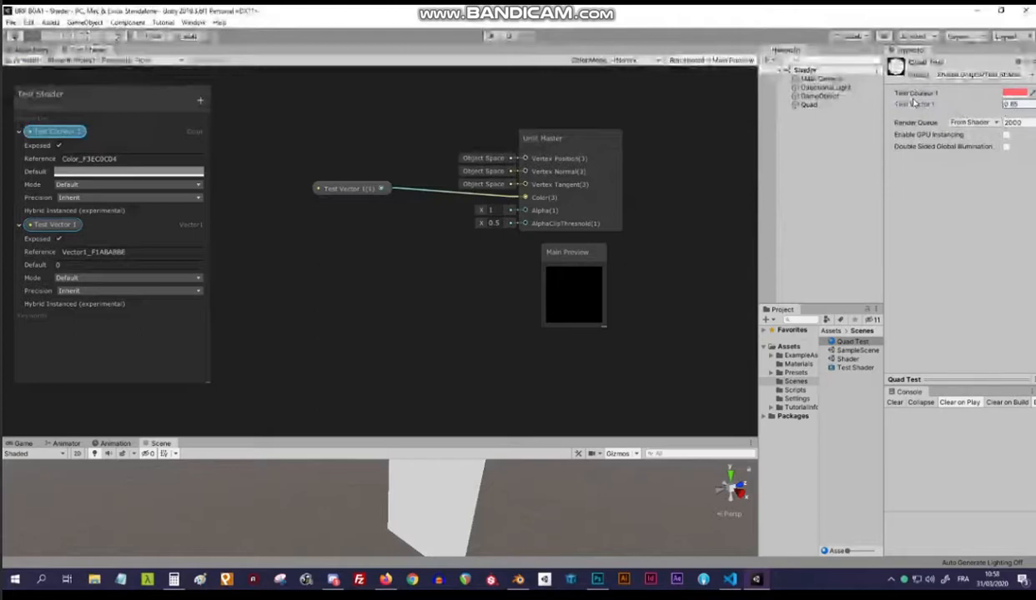
{"action": "left_click_drag", "start_coordinate": [920, 101], "coordinate": [956, 113]}
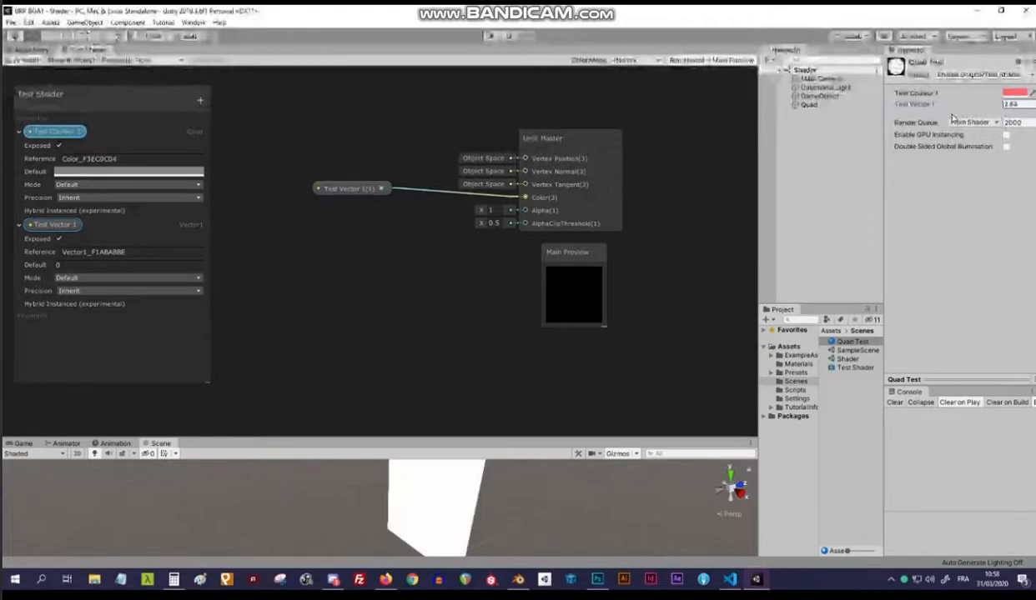
{"action": "left_click_drag", "start_coordinate": [947, 109], "coordinate": [918, 107]}
- Switch the Test Vector 1 property's mode to Slider with Min 0 and Max 1, and save the shader asset
{"action": "left_click", "coordinate": [40, 225]}
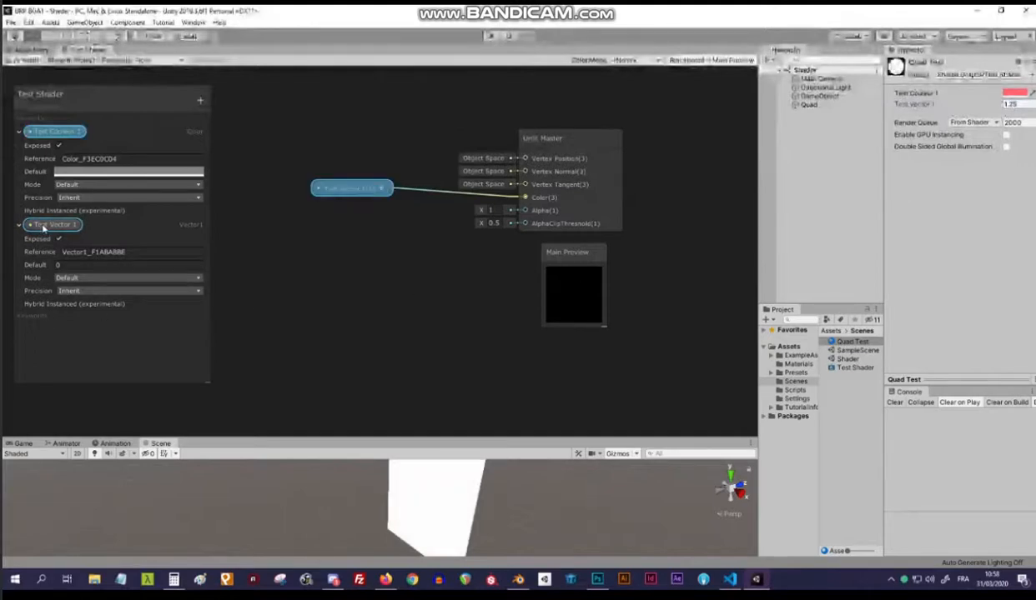
{"action": "left_click", "coordinate": [74, 277]}
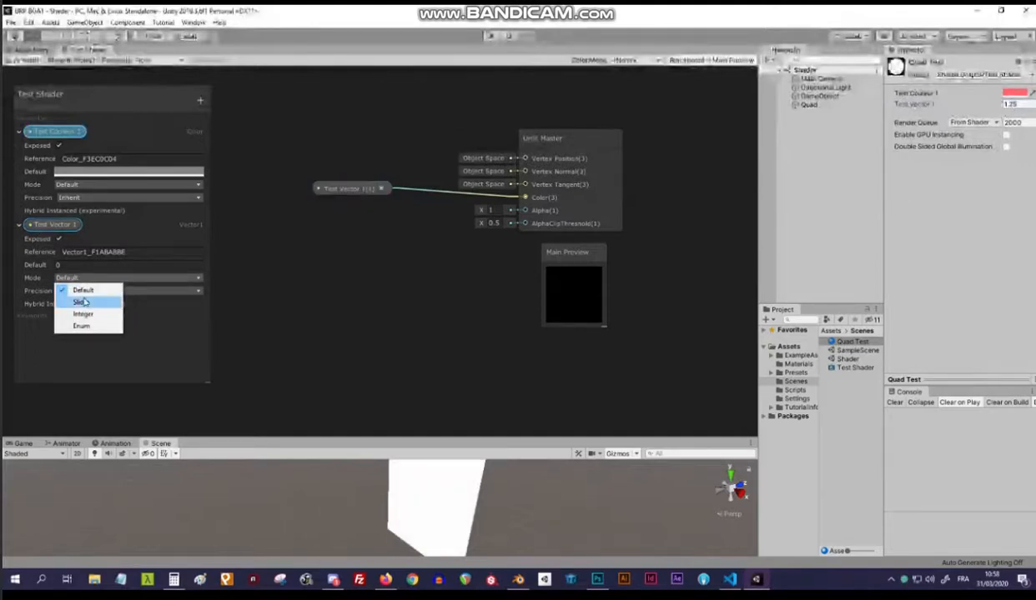
{"action": "left_click", "coordinate": [87, 303]}
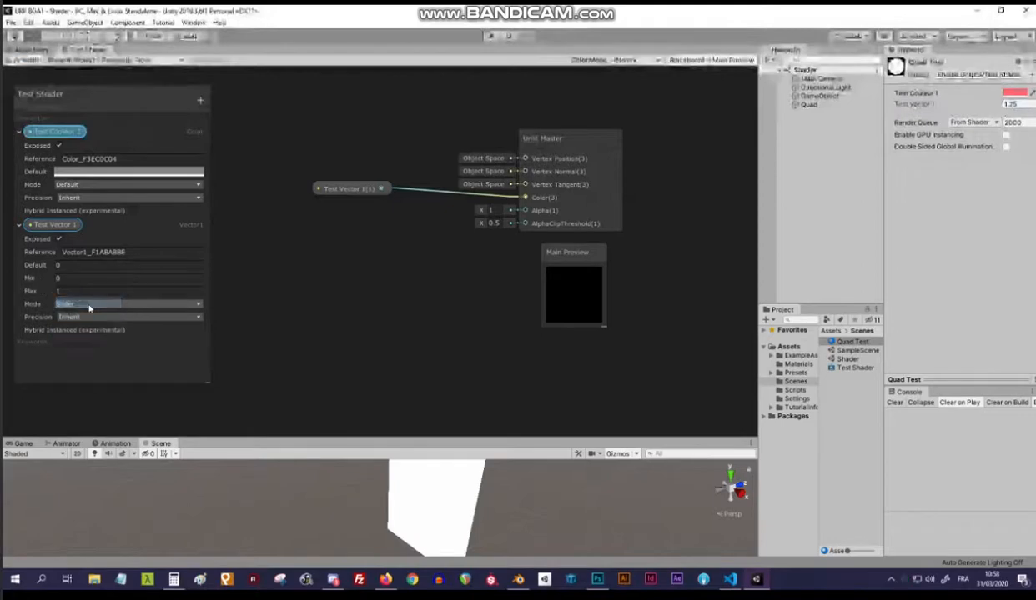
{"action": "left_click", "coordinate": [81, 289]}
{"action": "left_click", "coordinate": [81, 277]}
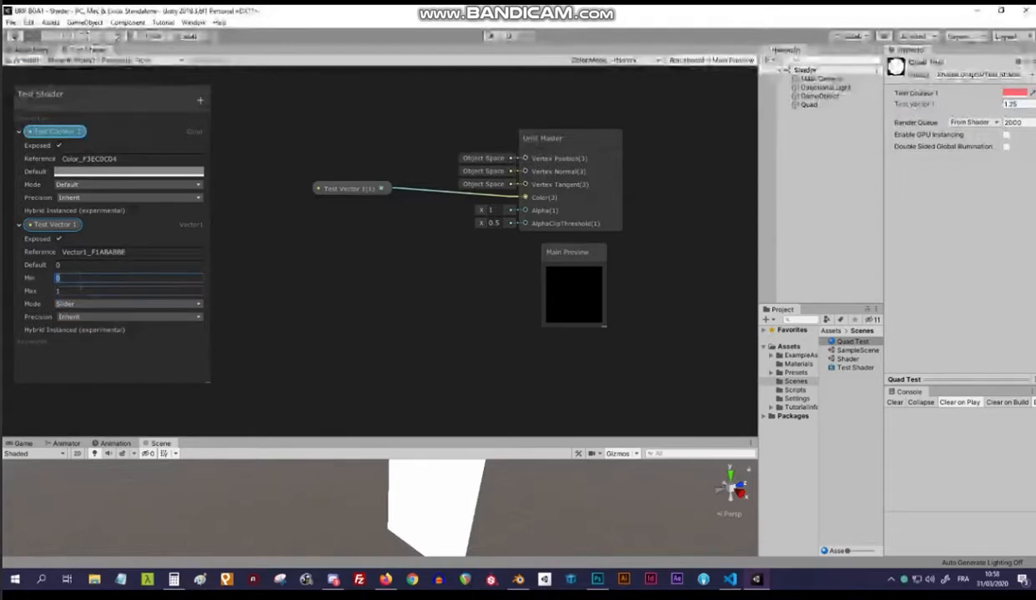
{"action": "left_click", "coordinate": [32, 60]}
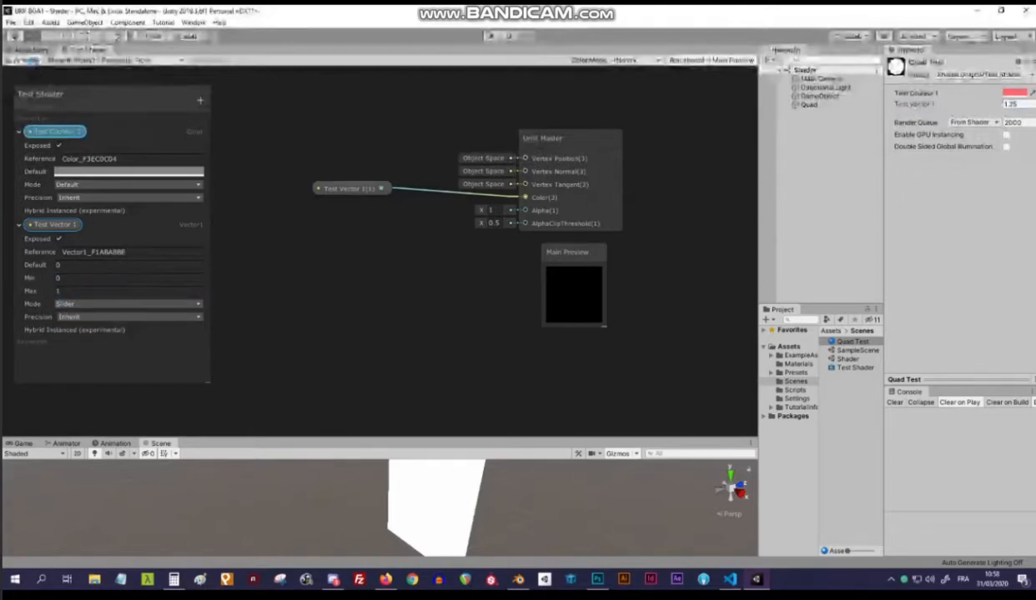
- Lower Test Vector 1 to about 0.68 on the Quad Test material and delete the Test Vector 1 node from the graph
{"action": "mouse_move", "coordinate": [970, 108]}
{"action": "left_mouse_down"}
{"action": "mouse_move", "coordinate": [988, 107]}
{"action": "mouse_move", "coordinate": [941, 106]}
{"action": "mouse_move", "coordinate": [990, 107]}
{"action": "mouse_move", "coordinate": [961, 115]}
{"action": "mouse_move", "coordinate": [1013, 107]}
{"action": "mouse_move", "coordinate": [957, 113]}
{"action": "mouse_move", "coordinate": [1005, 107]}
{"action": "mouse_move", "coordinate": [959, 111]}
{"action": "mouse_move", "coordinate": [986, 107]}
{"action": "left_mouse_up"}
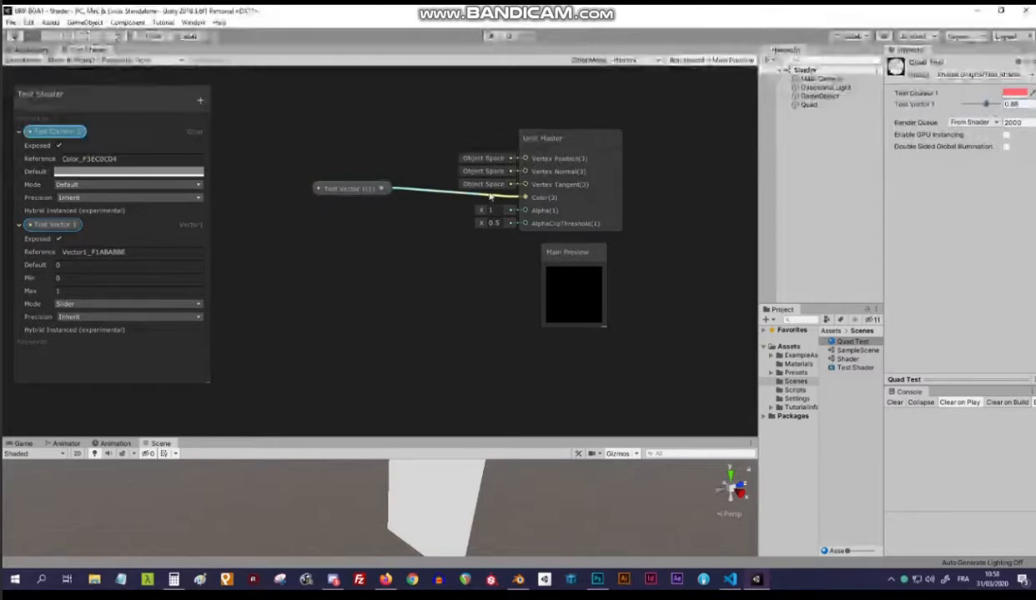
{"action": "left_click", "coordinate": [349, 189]}
{"action": "key", "text": "Delete"}
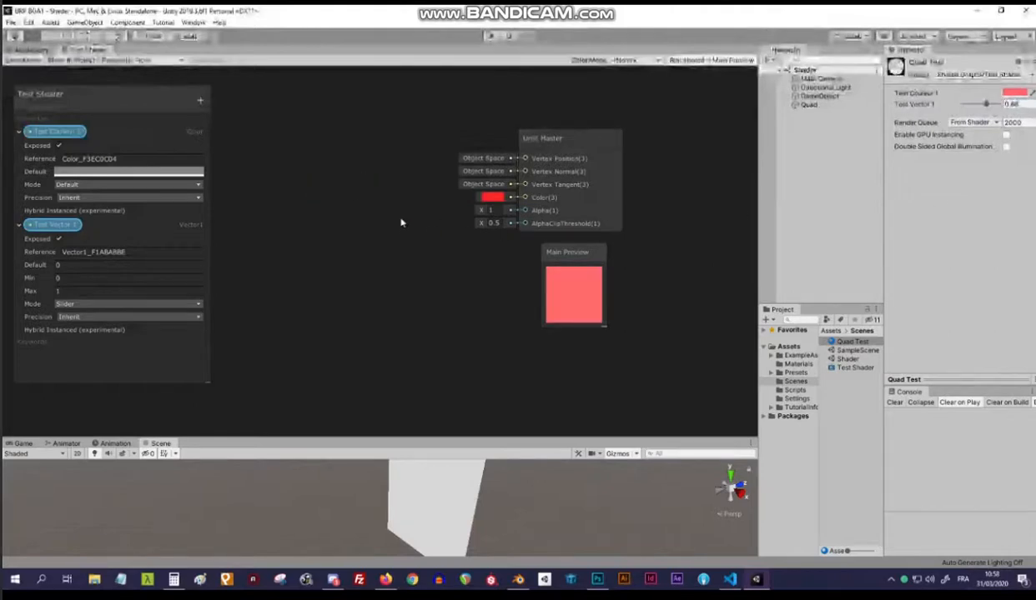
- Add a Multiply node to the graph and place it between the Blackboard and the Unlit Master
{"action": "mouse_move", "coordinate": [572, 139]}
{"action": "left_mouse_down"}
{"action": "mouse_move", "coordinate": [571, 147]}
{"action": "mouse_move", "coordinate": [573, 132]}
{"action": "left_mouse_up"}
{"action": "right_click", "coordinate": [357, 181]}
{"action": "left_click", "coordinate": [376, 190]}
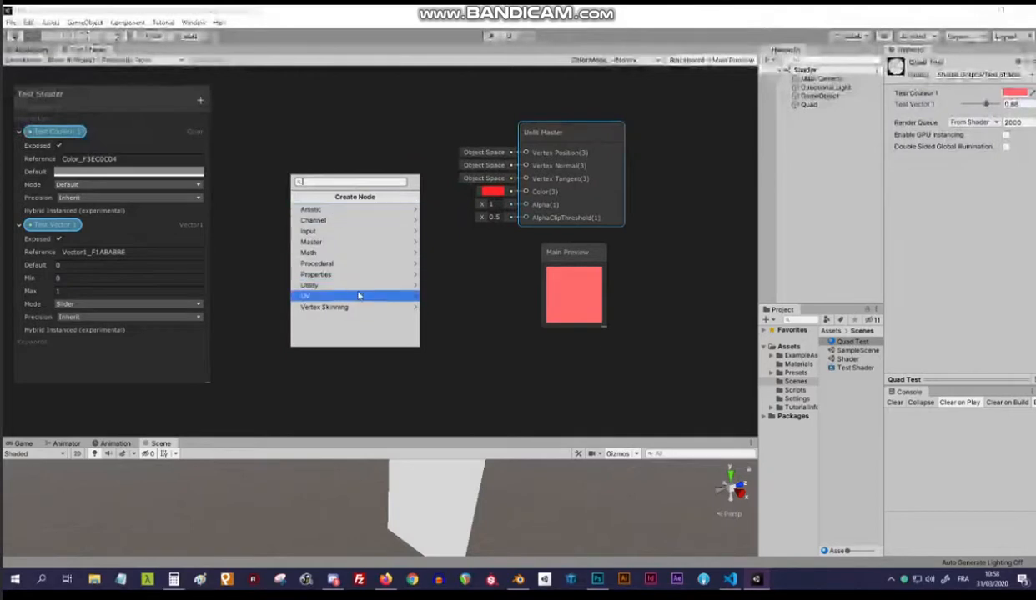
{"action": "type", "text": "mul"}
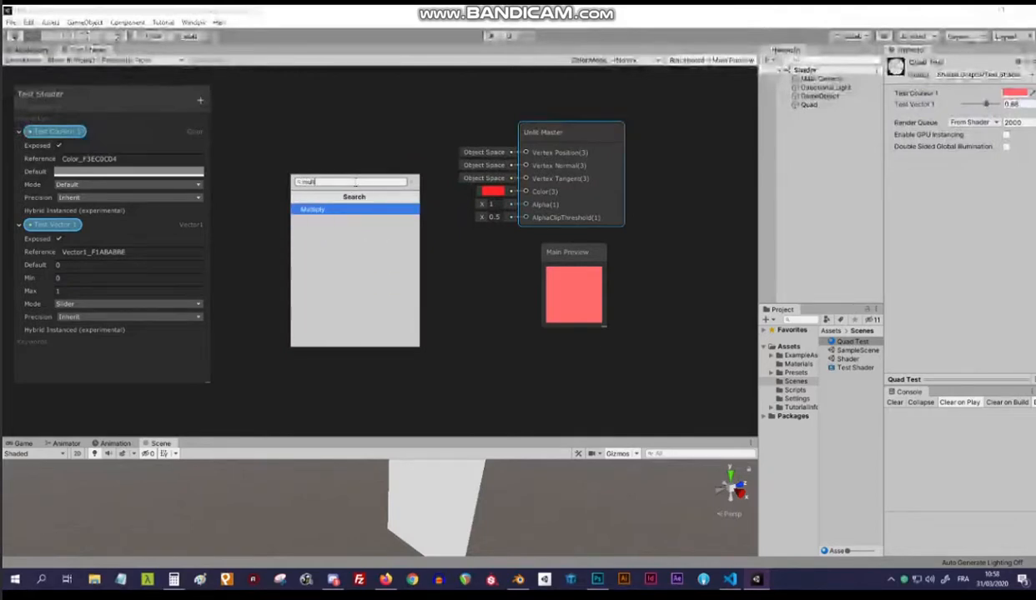
{"action": "key", "text": "Return"}
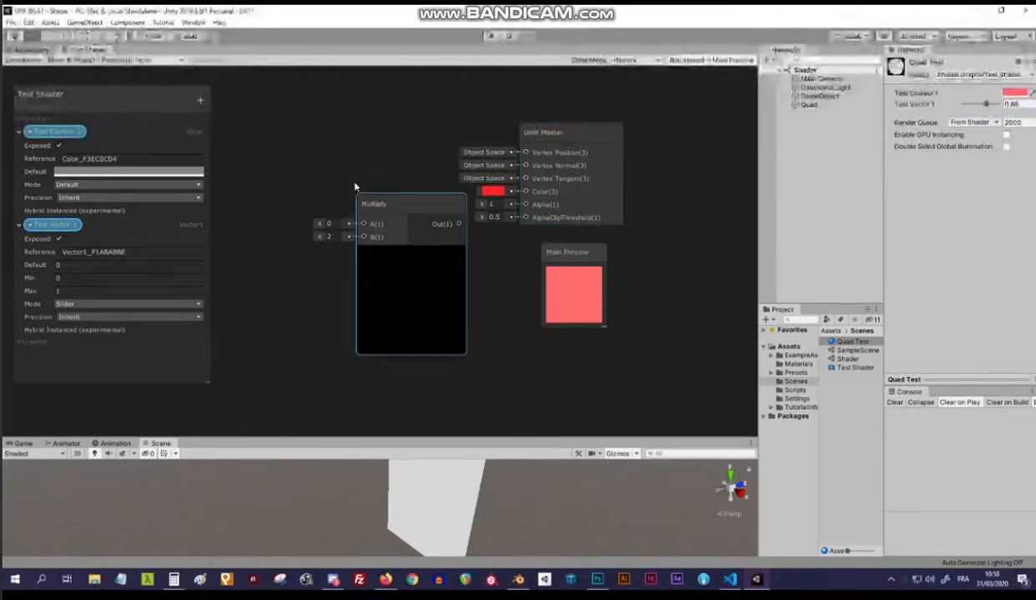
{"action": "left_click_drag", "start_coordinate": [403, 201], "coordinate": [361, 197]}
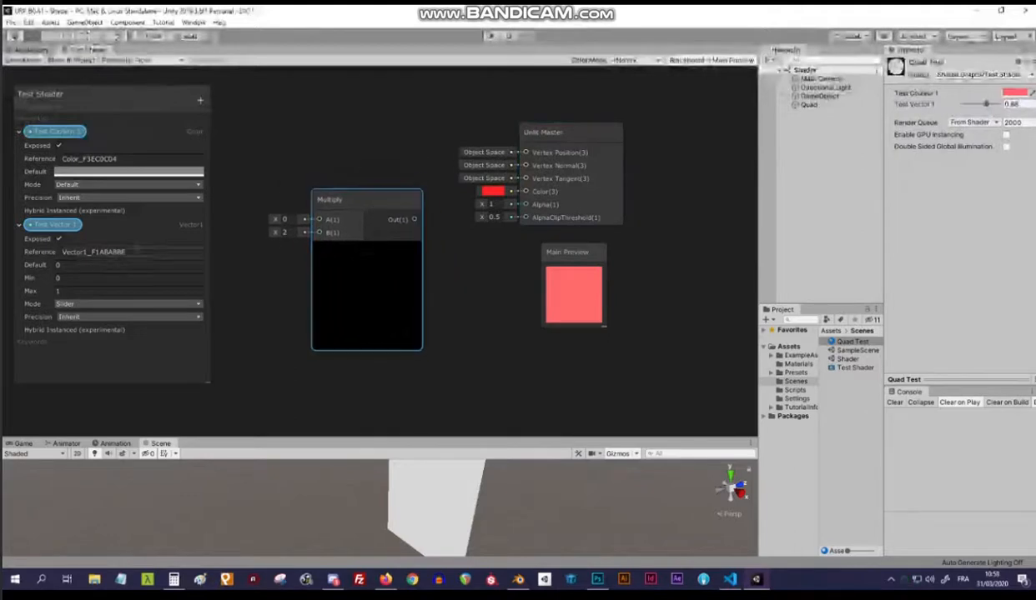
- Place the Test Vector 1 property beside the Multiply node and connect it to the Multiply's A input
{"action": "scroll", "coordinate": [404, 227], "scroll_direction": "down", "scroll_amount": 2}
{"action": "scroll", "coordinate": [404, 227], "scroll_direction": "up", "scroll_amount": 3}
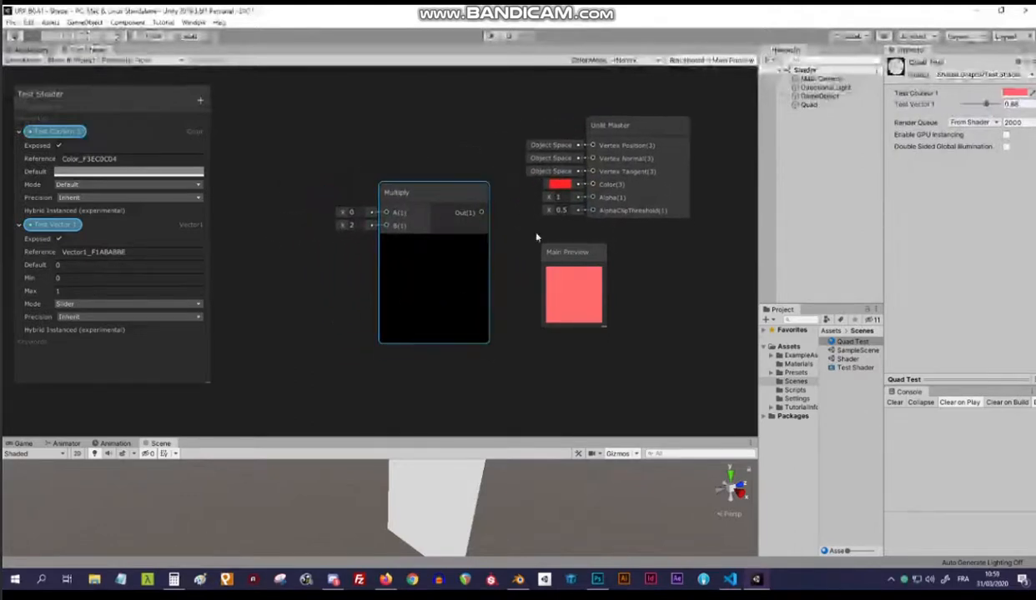
{"action": "left_click_drag", "start_coordinate": [49, 224], "coordinate": [240, 187]}
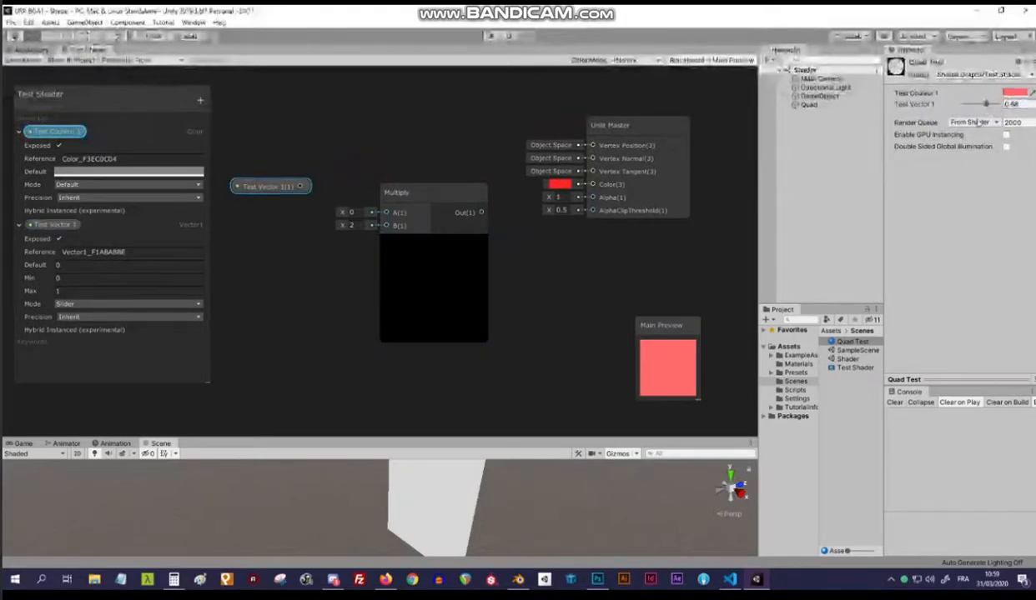
{"action": "left_click_drag", "start_coordinate": [299, 186], "coordinate": [386, 213]}
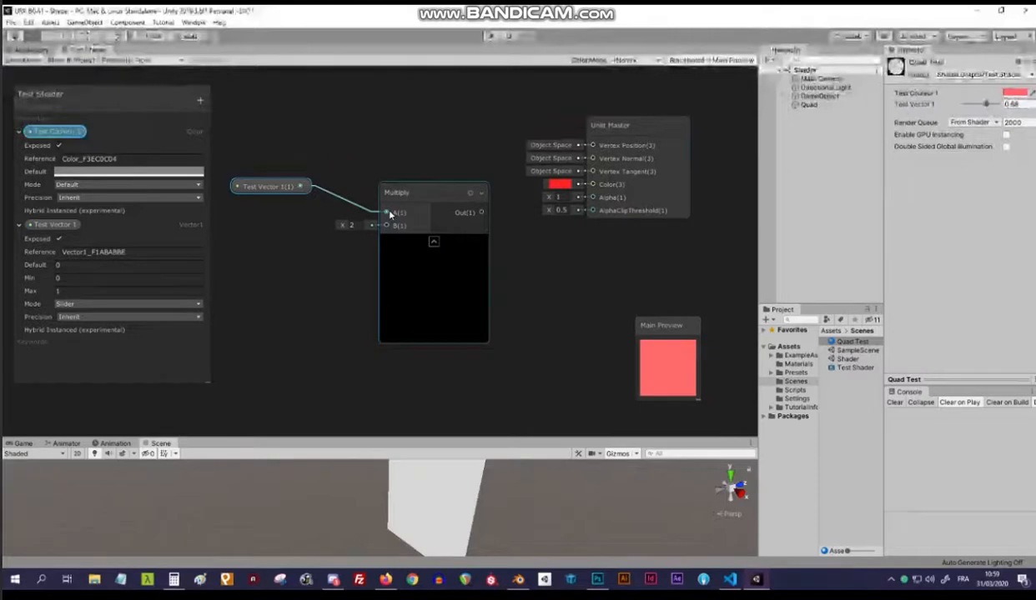